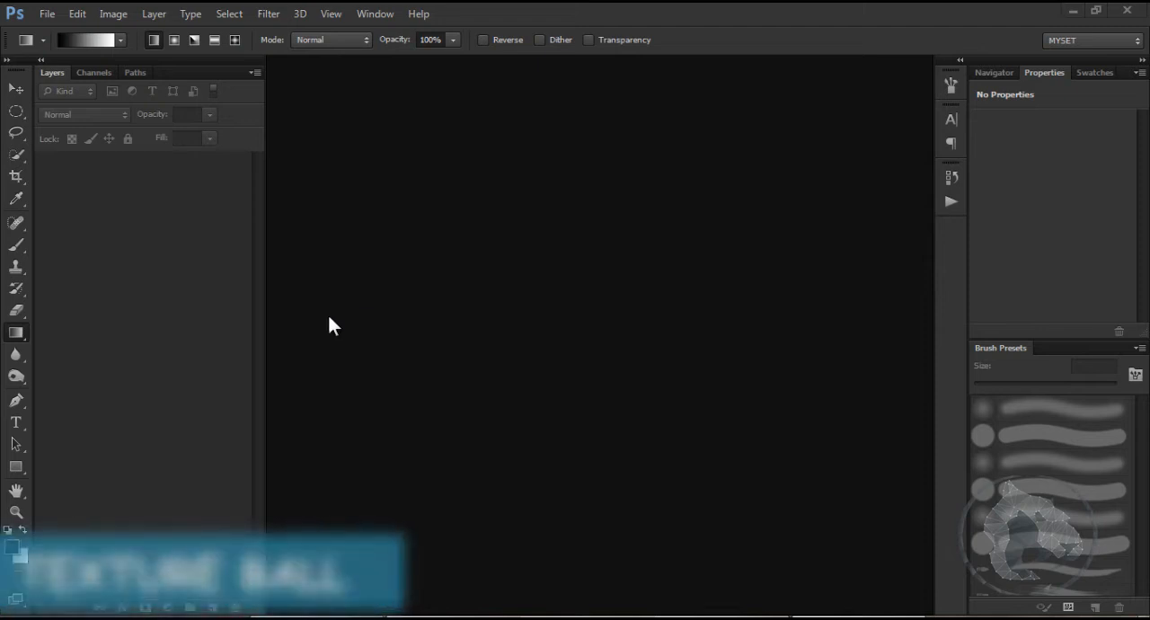
Step: Create a new document from the Photo preset at Landscape, 5 x 7 size with 300 pixels/inch resolution
left_click(47, 14)
left_click(58, 32)
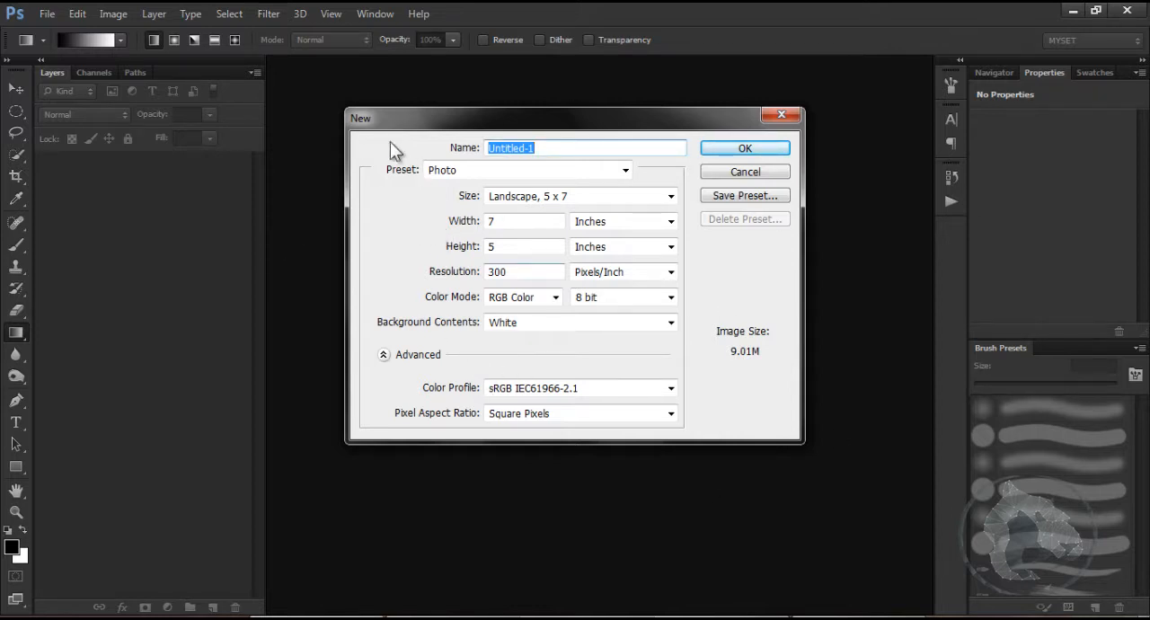
left_click(435, 170)
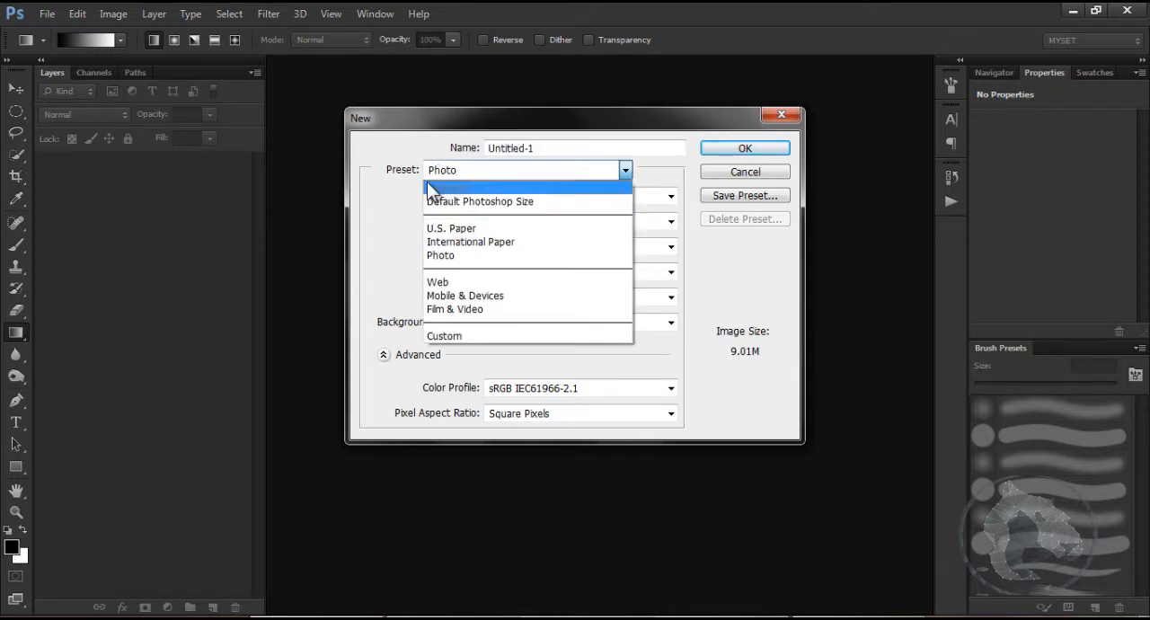
left_click(440, 256)
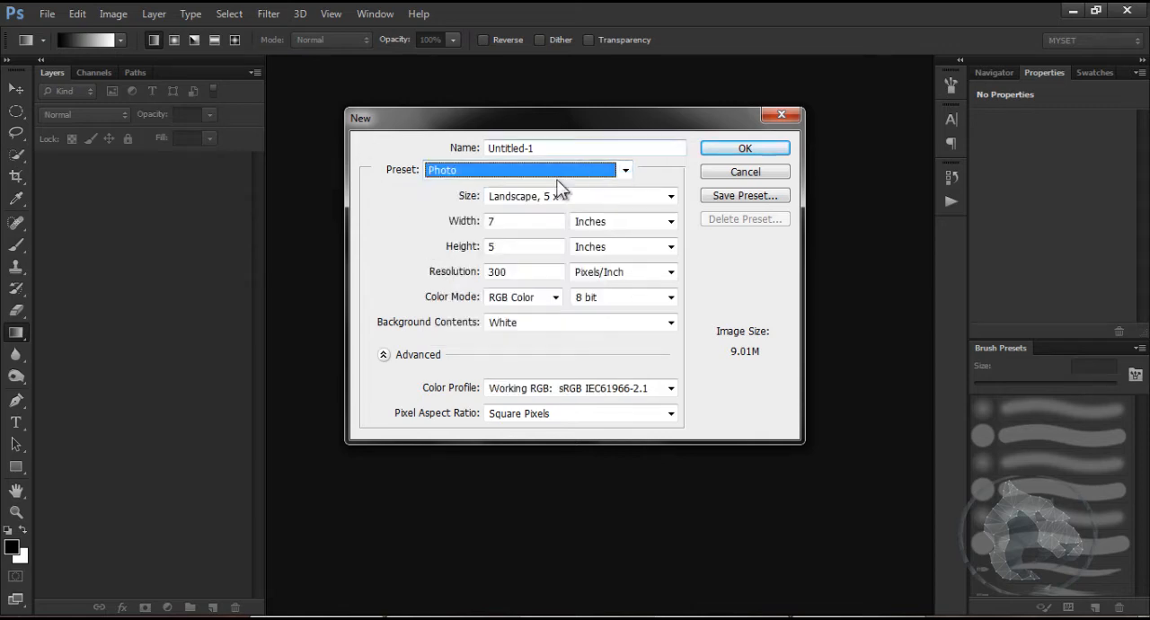
left_click(440, 172)
left_click(454, 255)
left_click(484, 195)
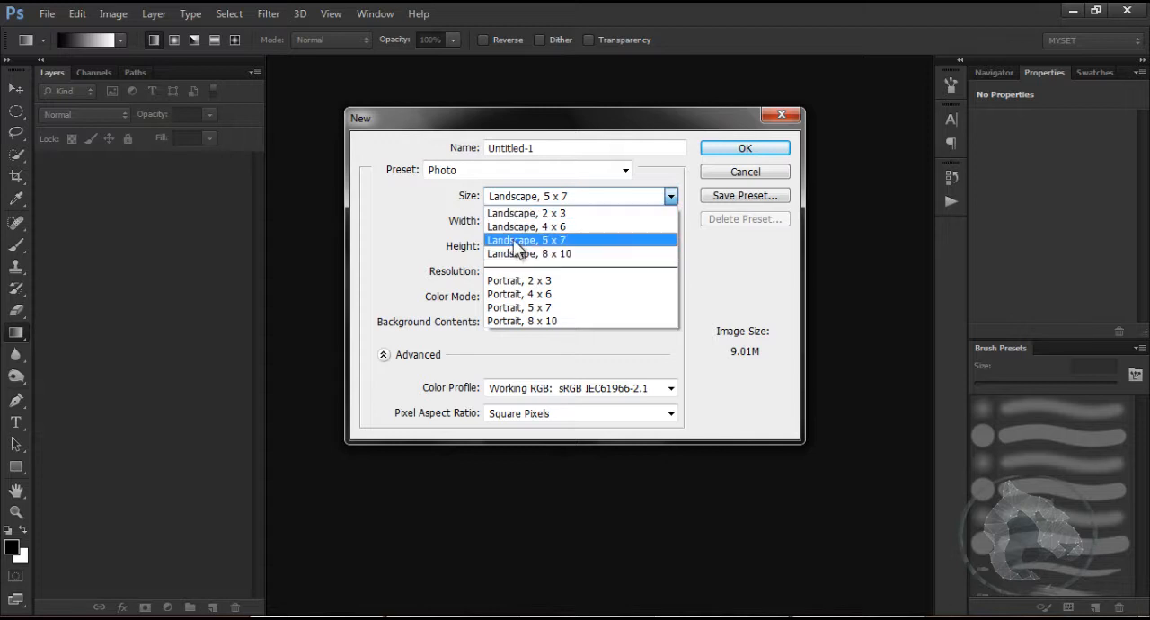
left_click(526, 239)
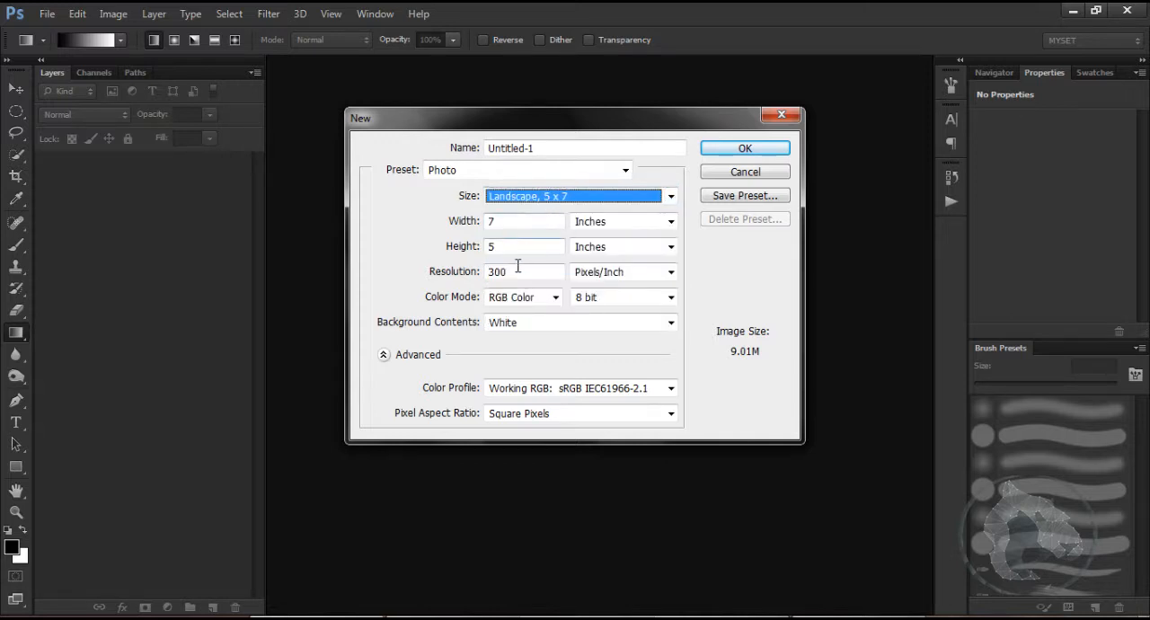
double_click(514, 272)
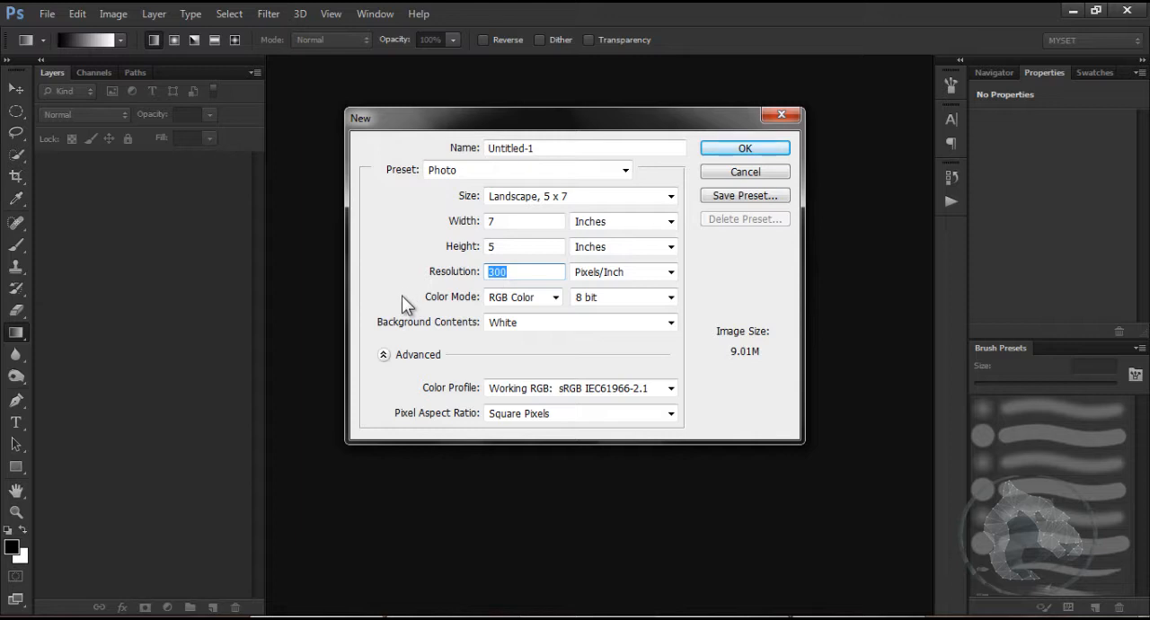
left_click(727, 151)
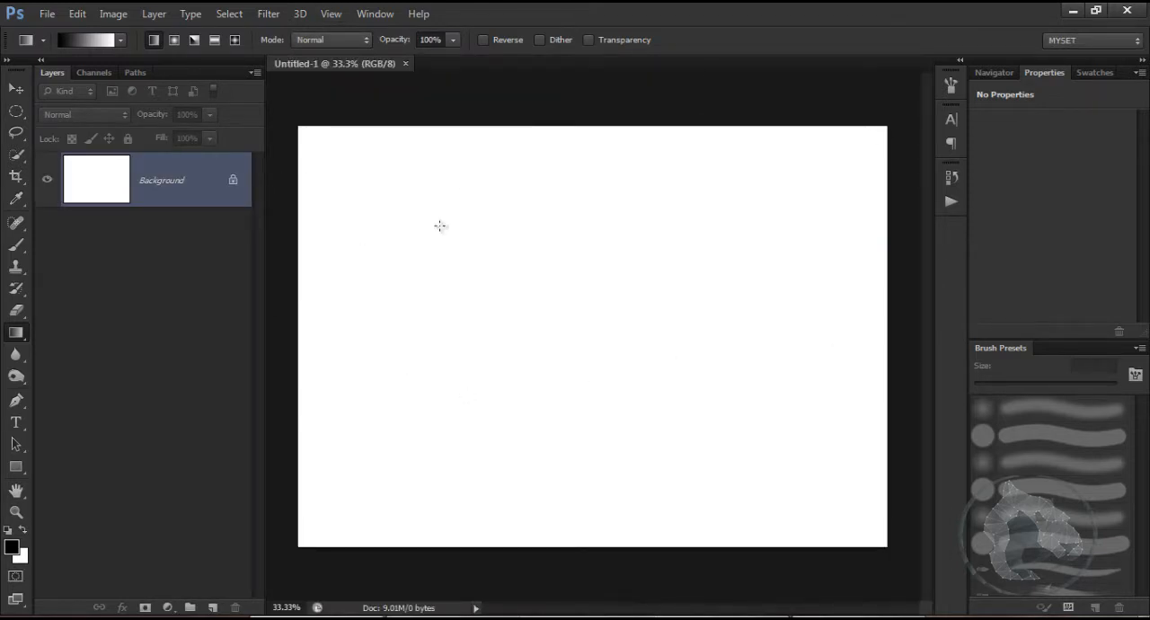
Step: Crop the canvas symmetrically from its upper and lower edges into a wider landscape format
key("c")
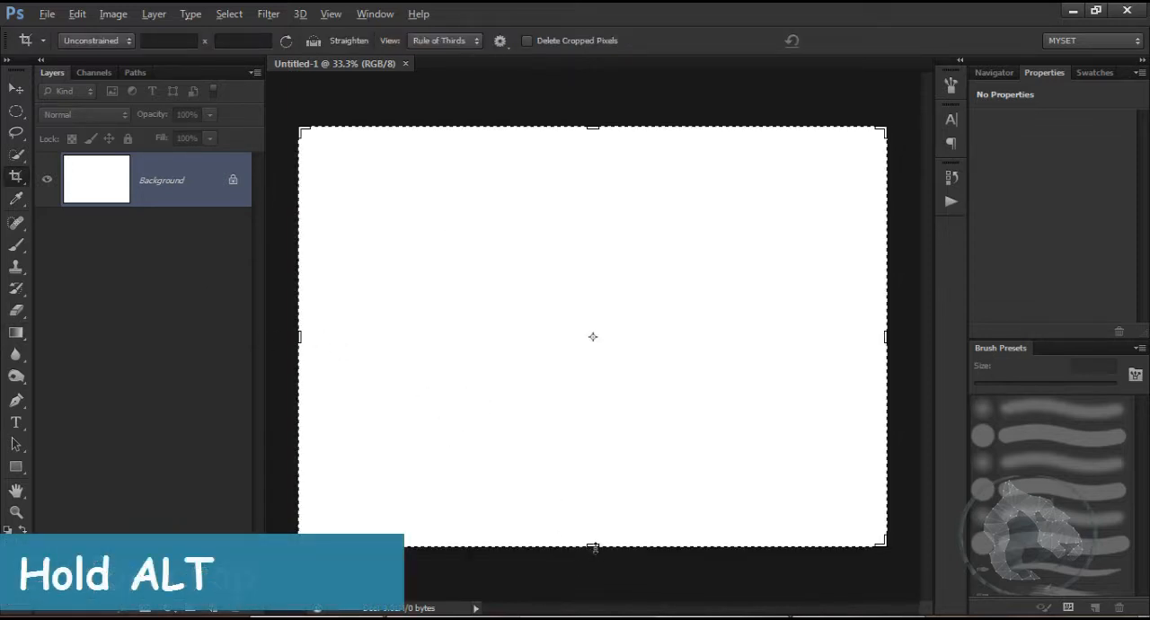
left_click_drag(593, 548, 597, 488)
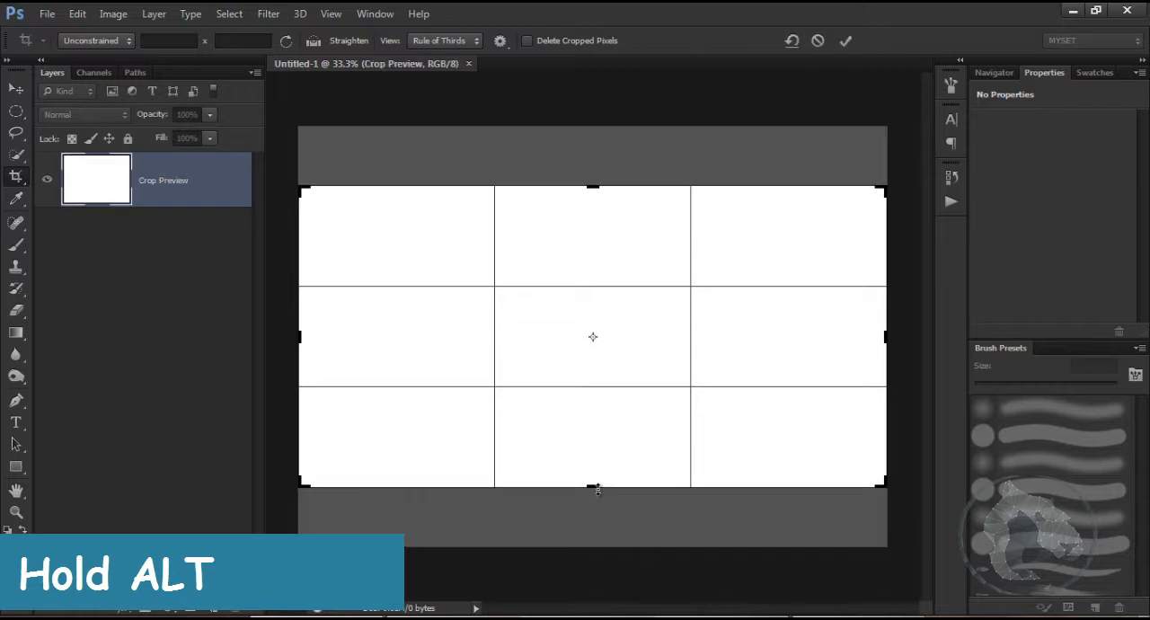
key("Return")
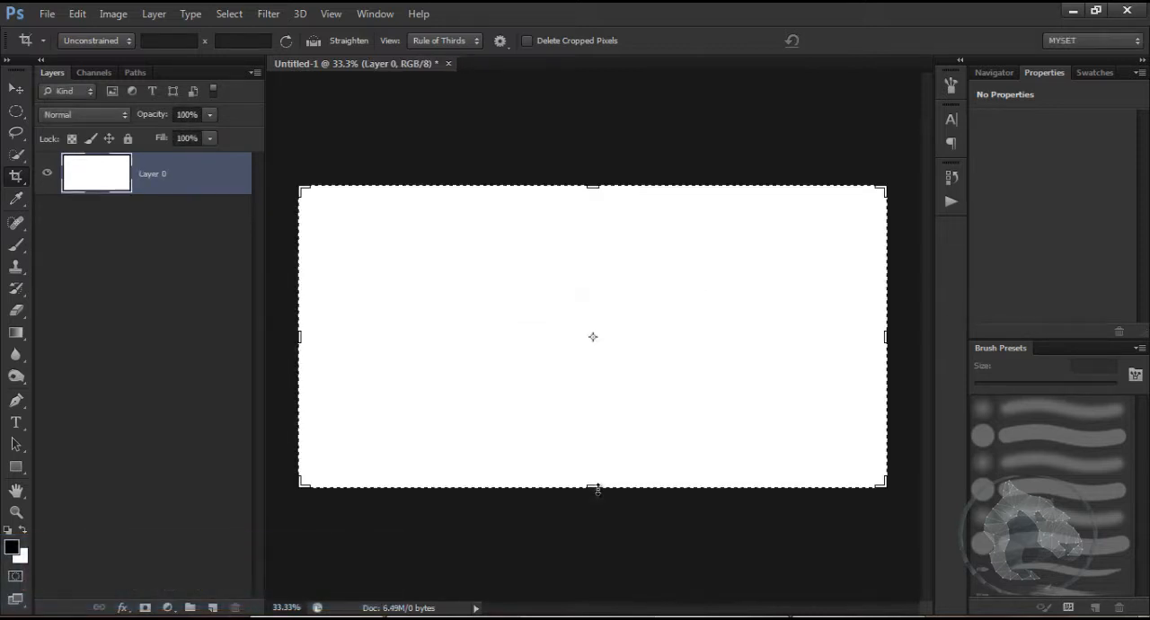
key("v")
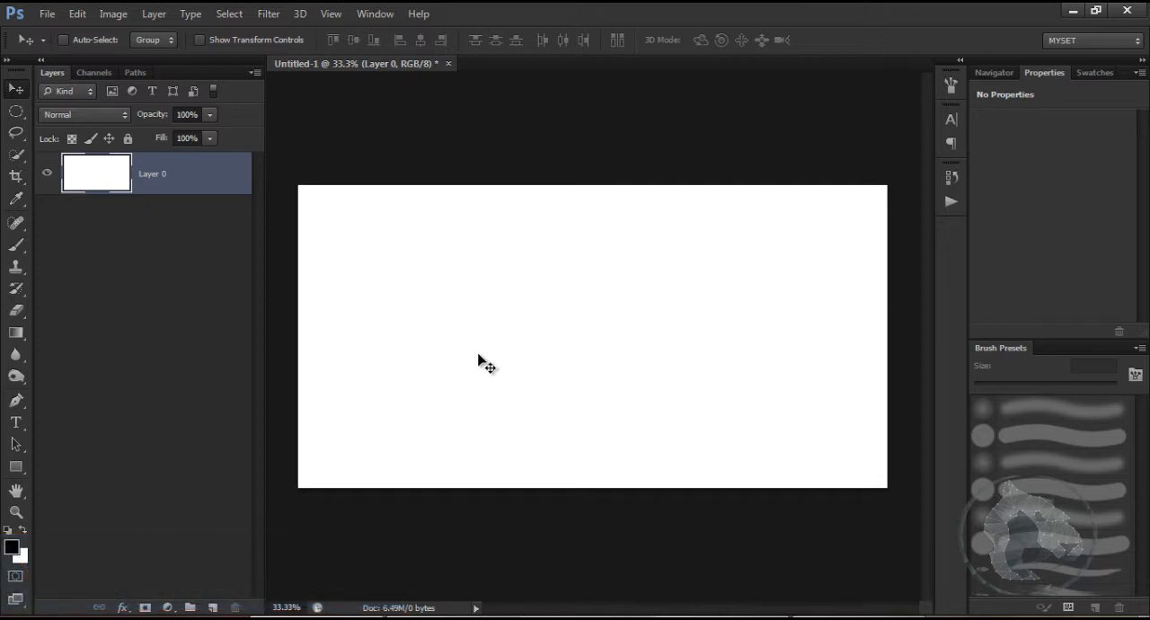
Step: Make a perfectly circular selection left of the canvas centre with the Elliptical Marquee tool and add a new layer
right_click(20, 110)
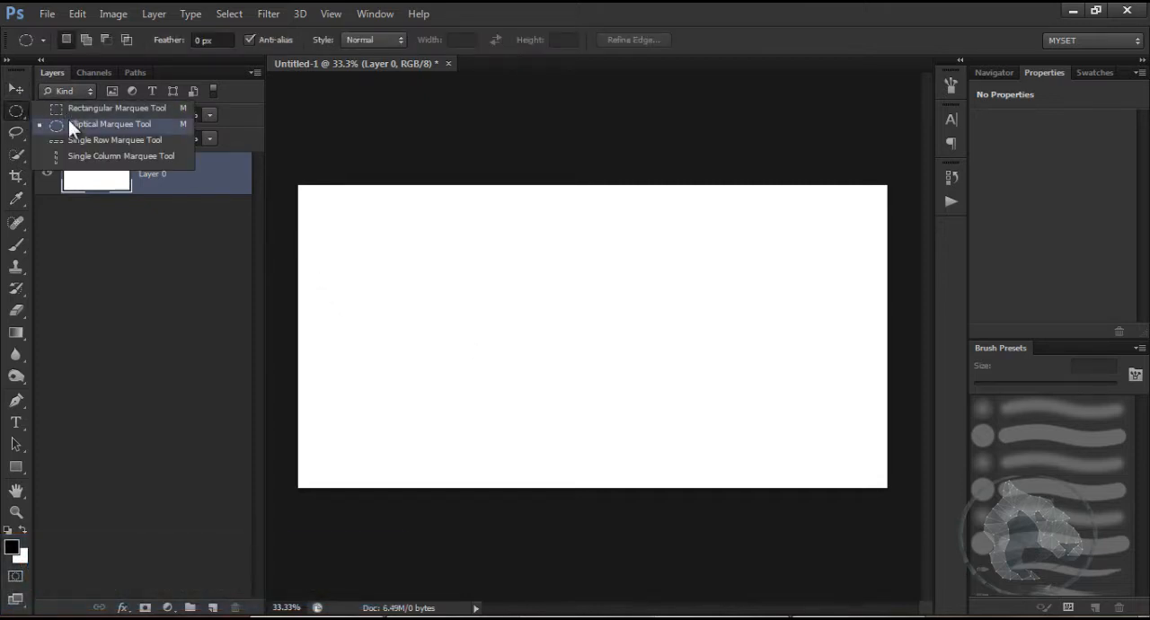
left_click(69, 119)
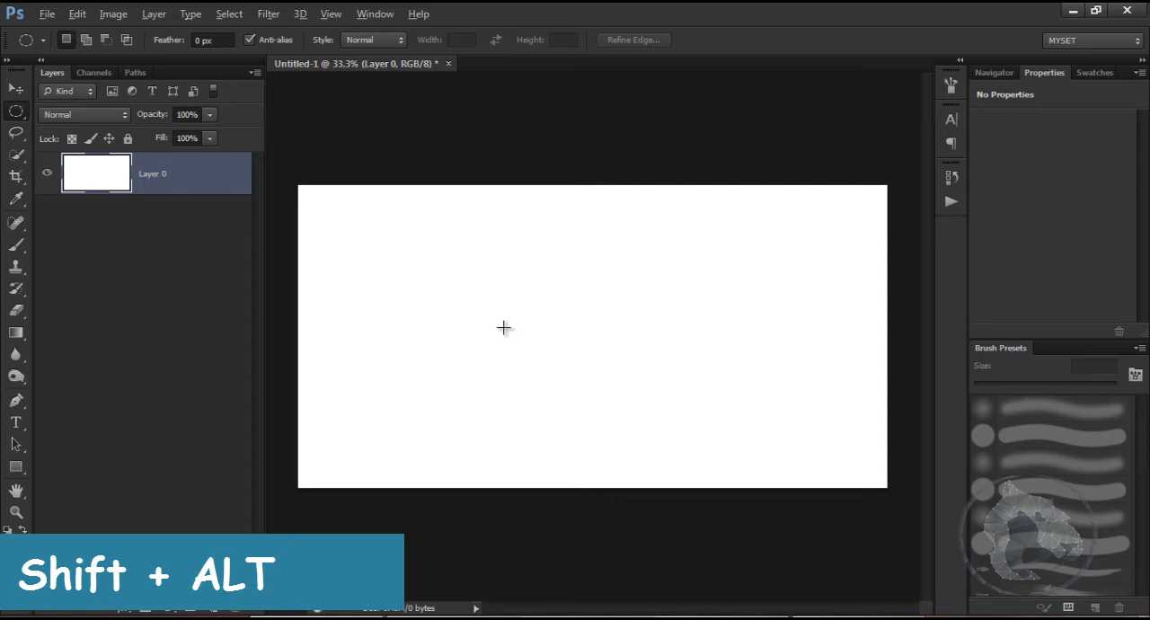
left_click_drag(503, 315, 585, 418)
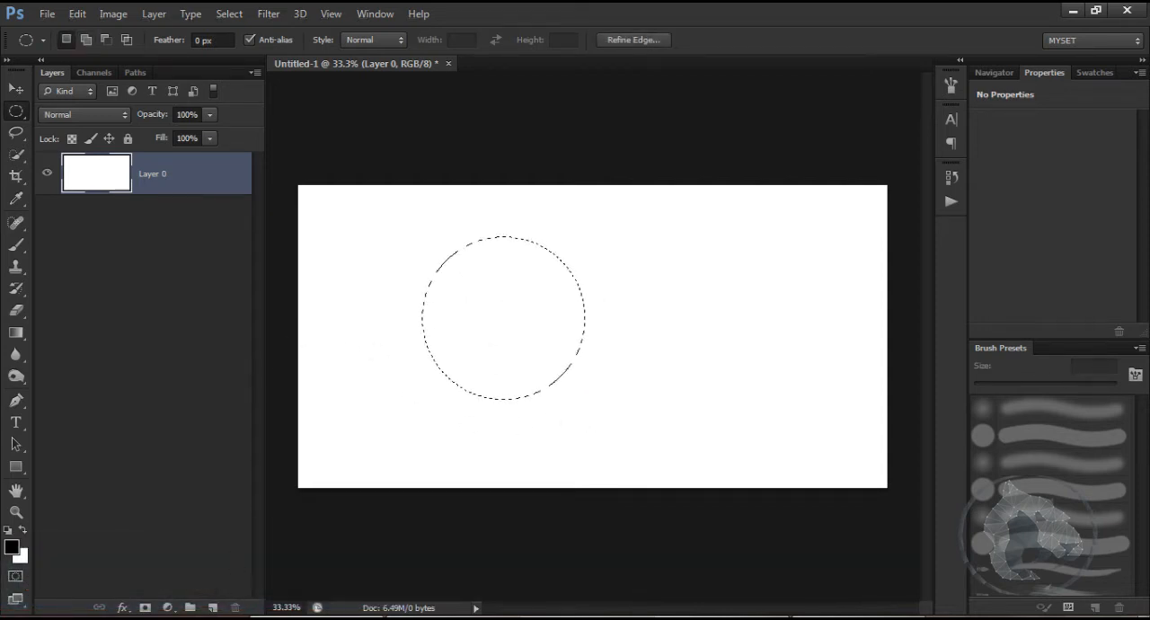
left_click(212, 608)
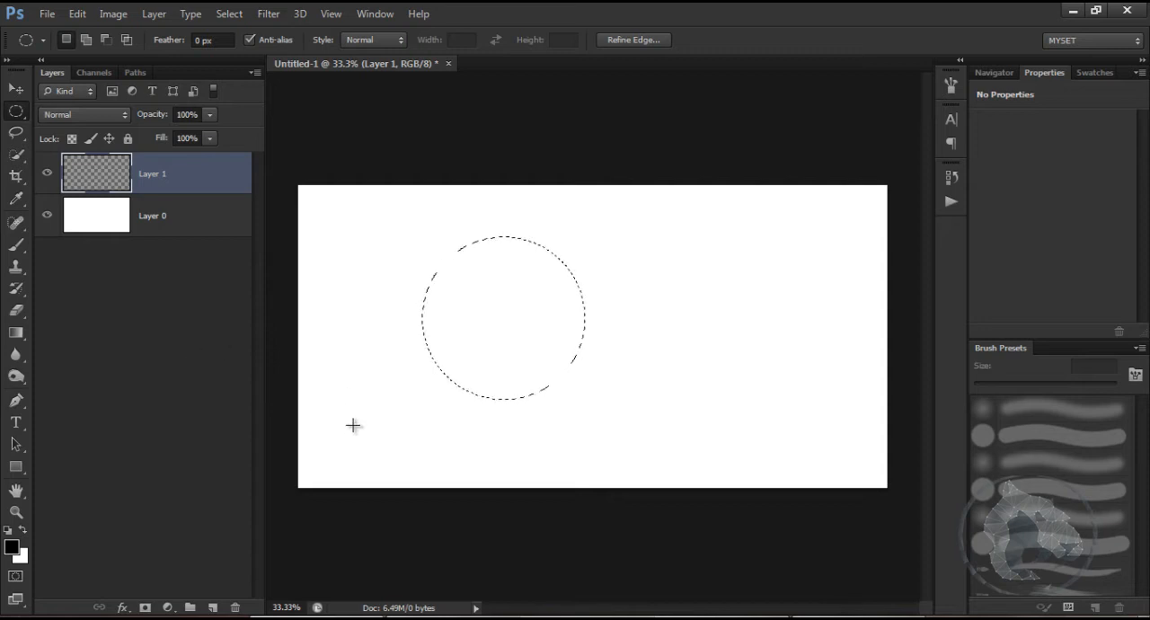
Step: Fill the circular selection with a black-to-white linear gradient, dark at the lower left and lighter at the upper right, redrawing it to refine the shading
left_click(18, 333)
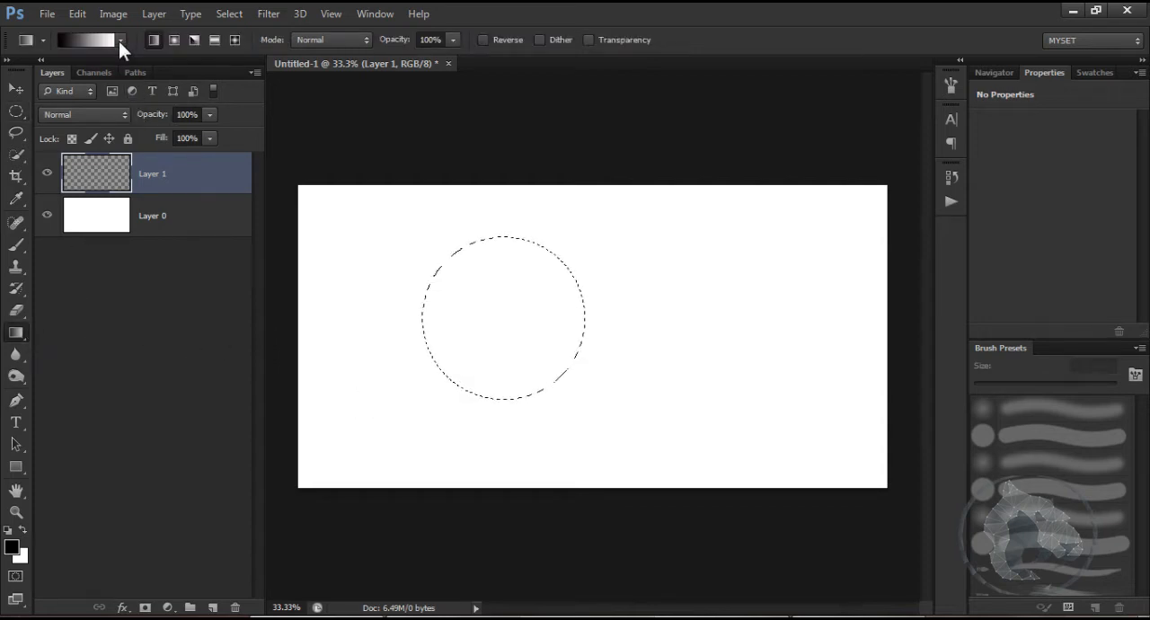
left_click(120, 41)
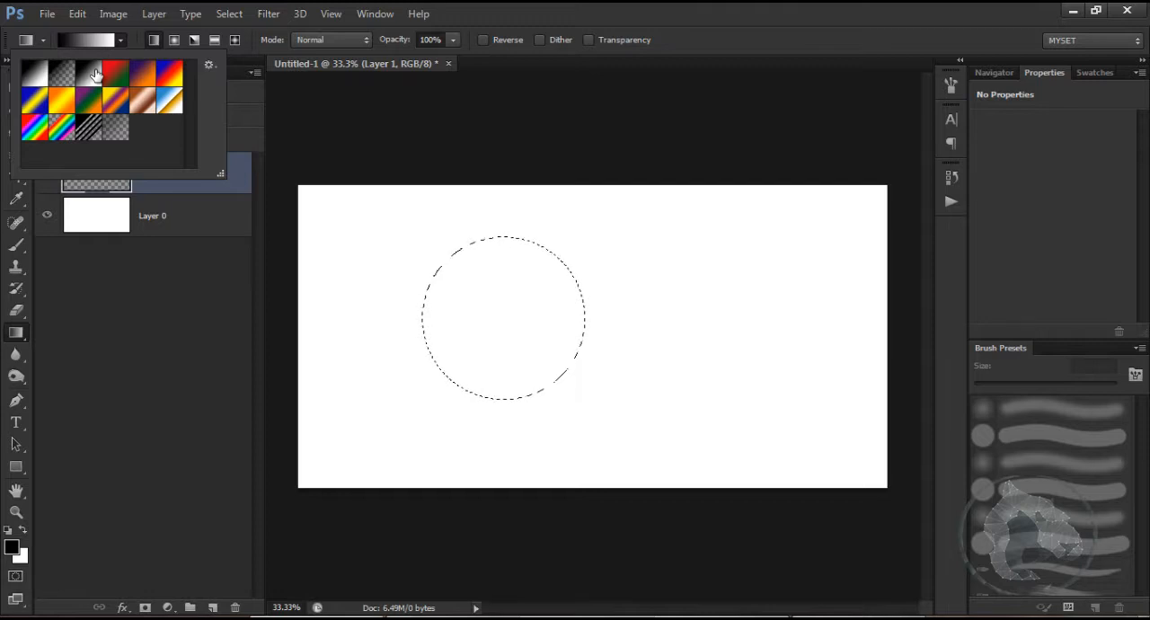
left_click(542, 11)
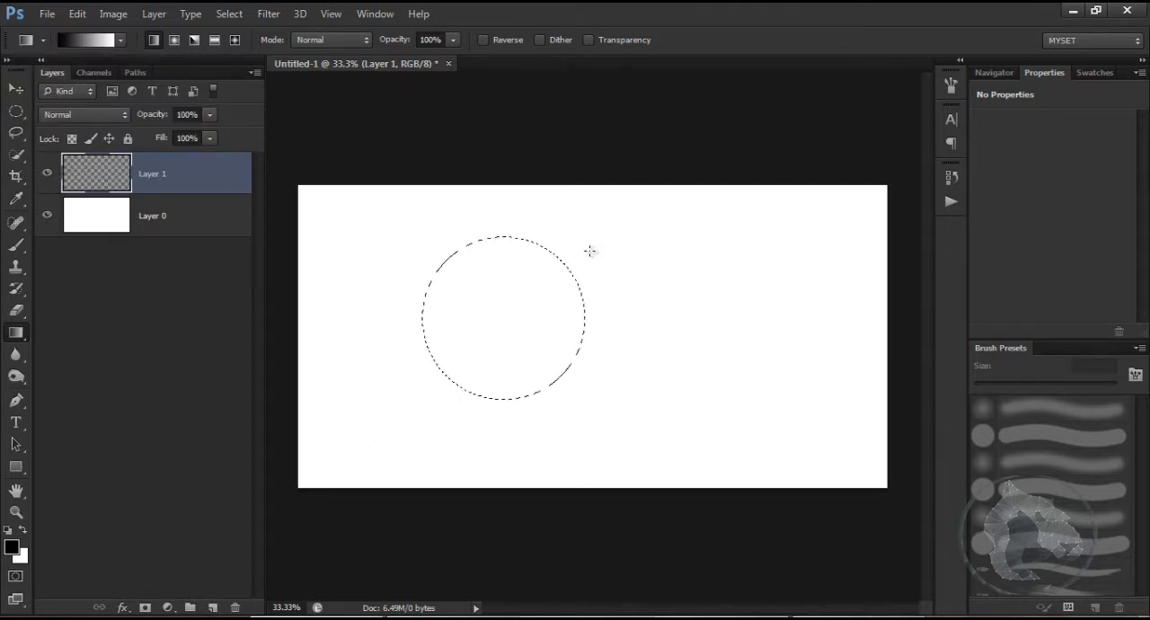
left_click_drag(590, 251, 398, 372)
left_click_drag(582, 240, 582, 241)
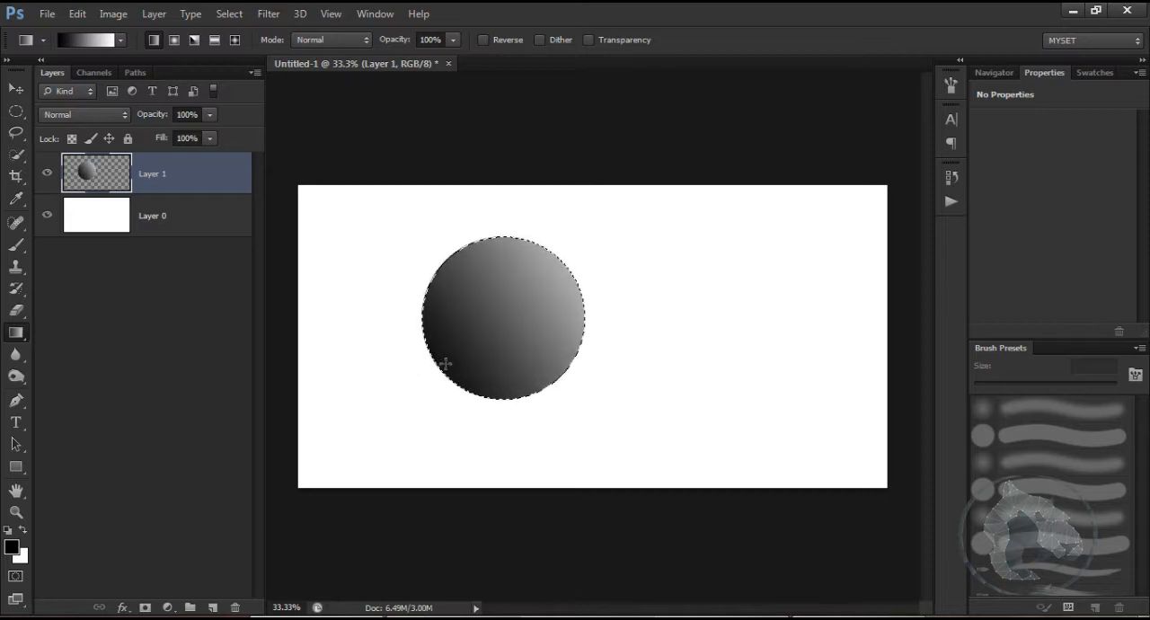
left_click_drag(380, 372, 534, 307)
left_click_drag(395, 368, 547, 329)
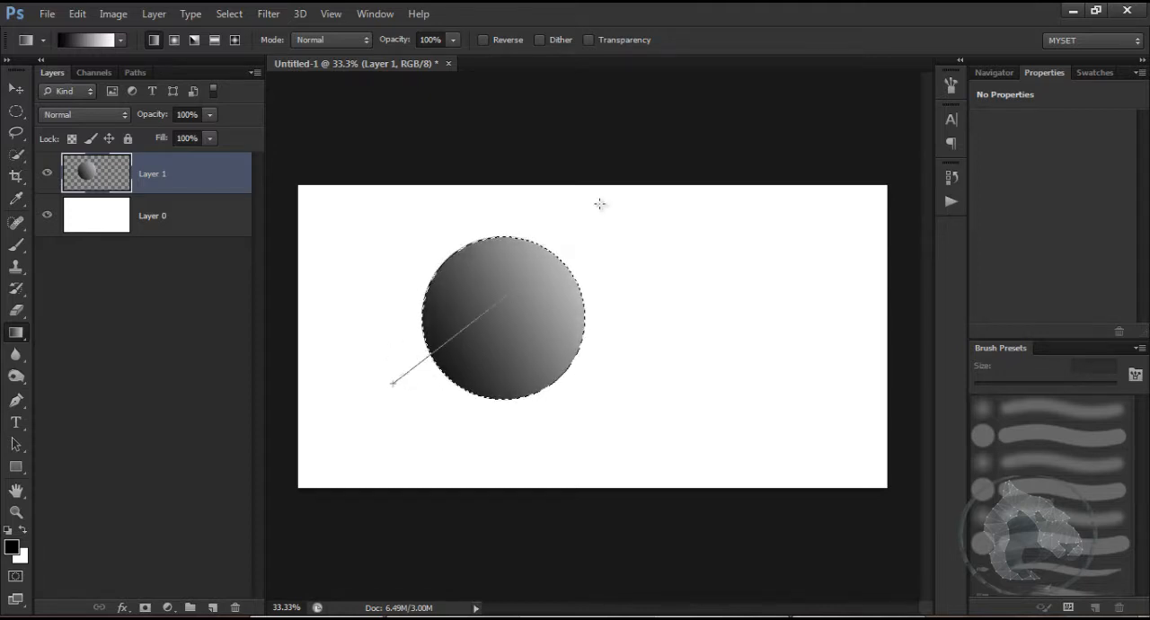
left_click_drag(600, 204, 601, 204)
left_click_drag(380, 380, 713, 200)
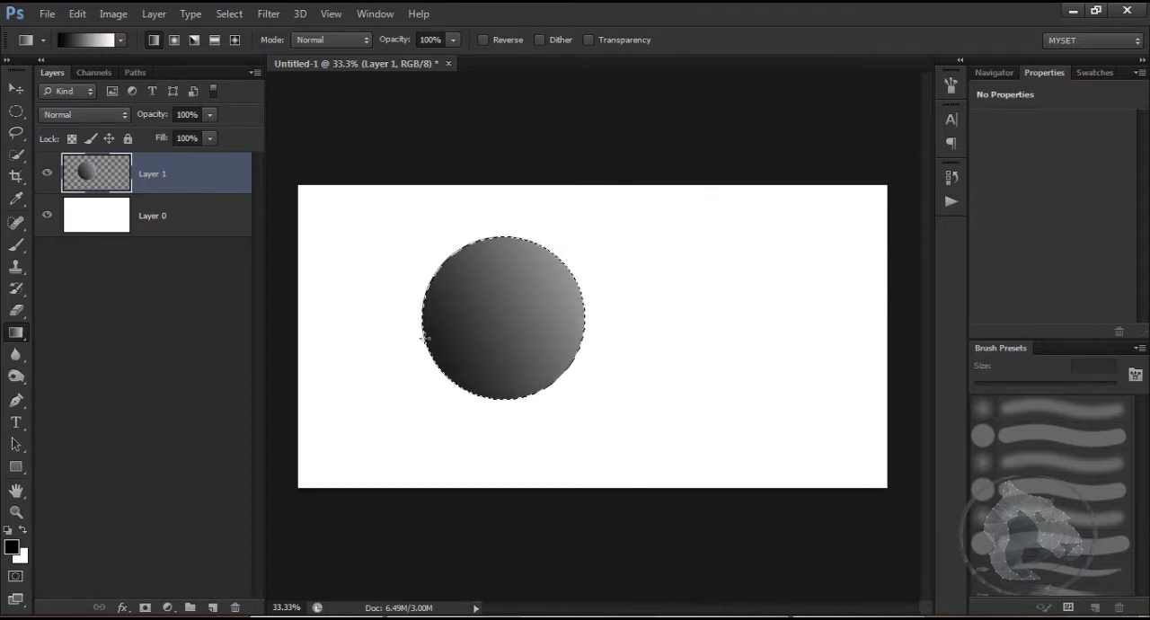
left_click_drag(372, 386, 644, 168)
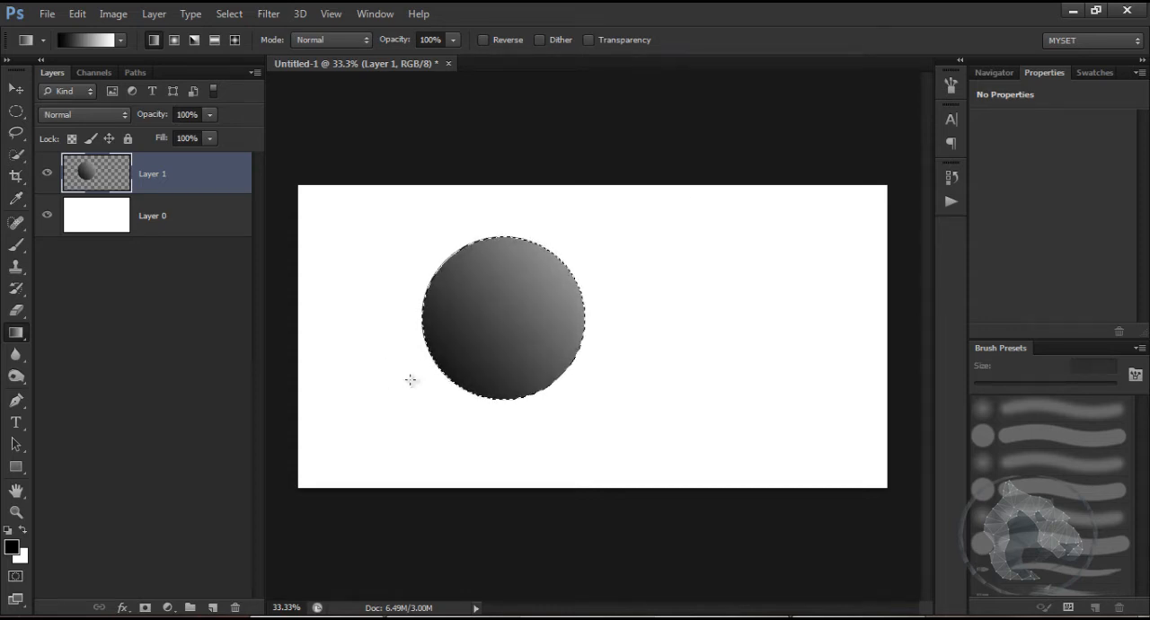
left_click_drag(411, 380, 575, 274)
left_click_drag(412, 389, 681, 189)
left_click_drag(411, 362, 659, 171)
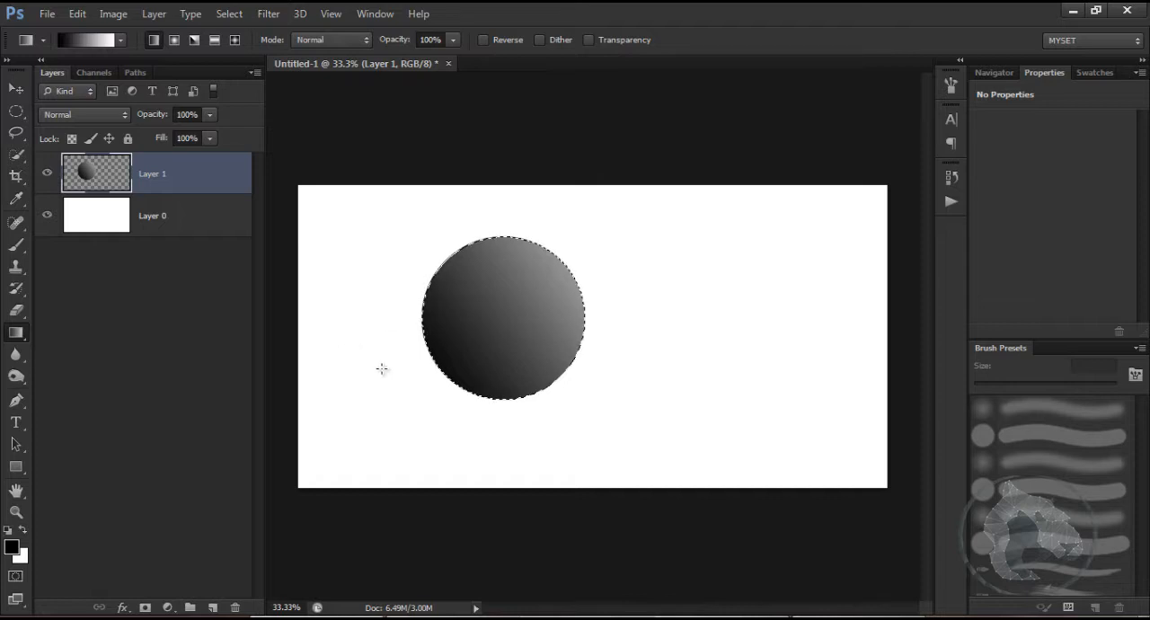
left_click_drag(382, 368, 599, 245)
left_click_drag(398, 410, 588, 226)
left_click_drag(377, 377, 618, 213)
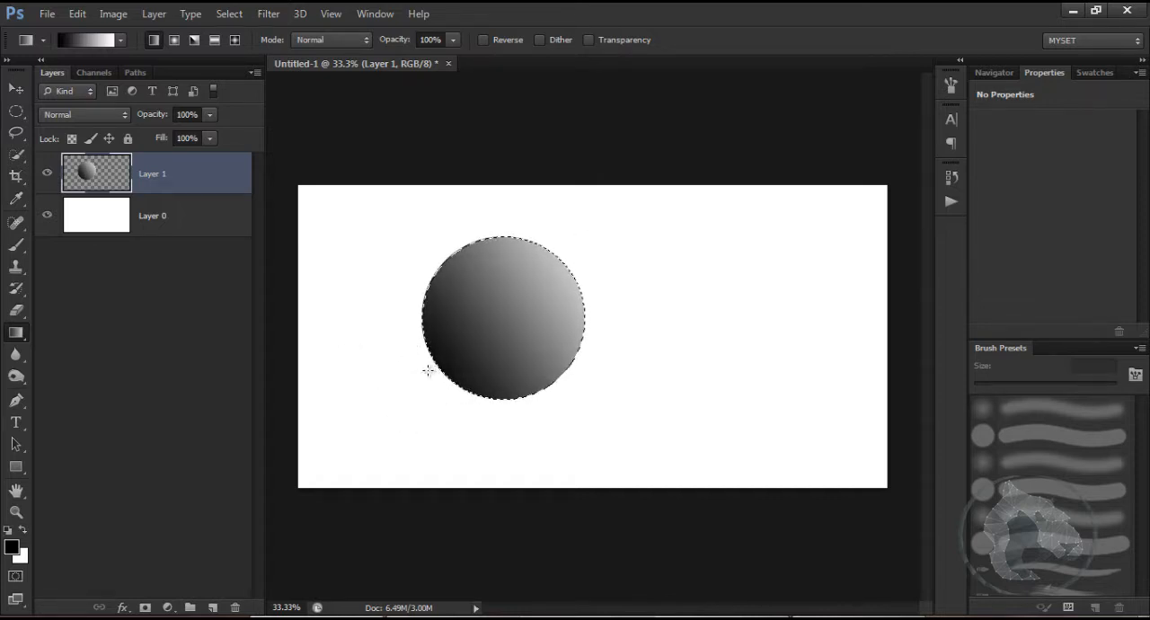
left_click_drag(428, 370, 561, 265)
left_click_drag(486, 335, 636, 203)
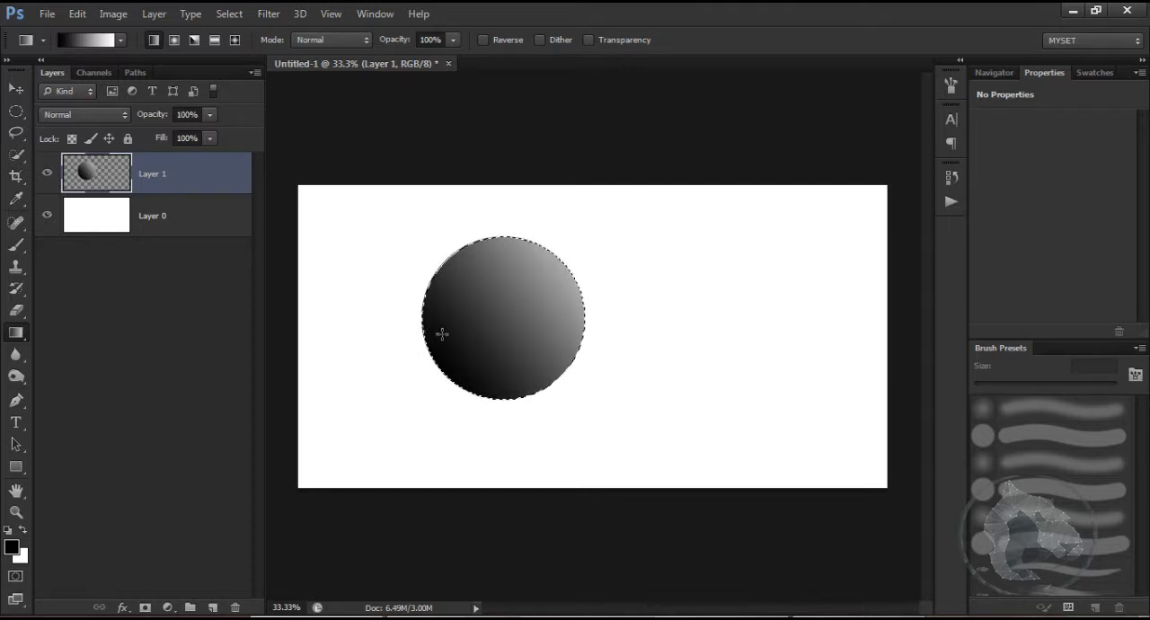
left_click_drag(428, 386, 557, 222)
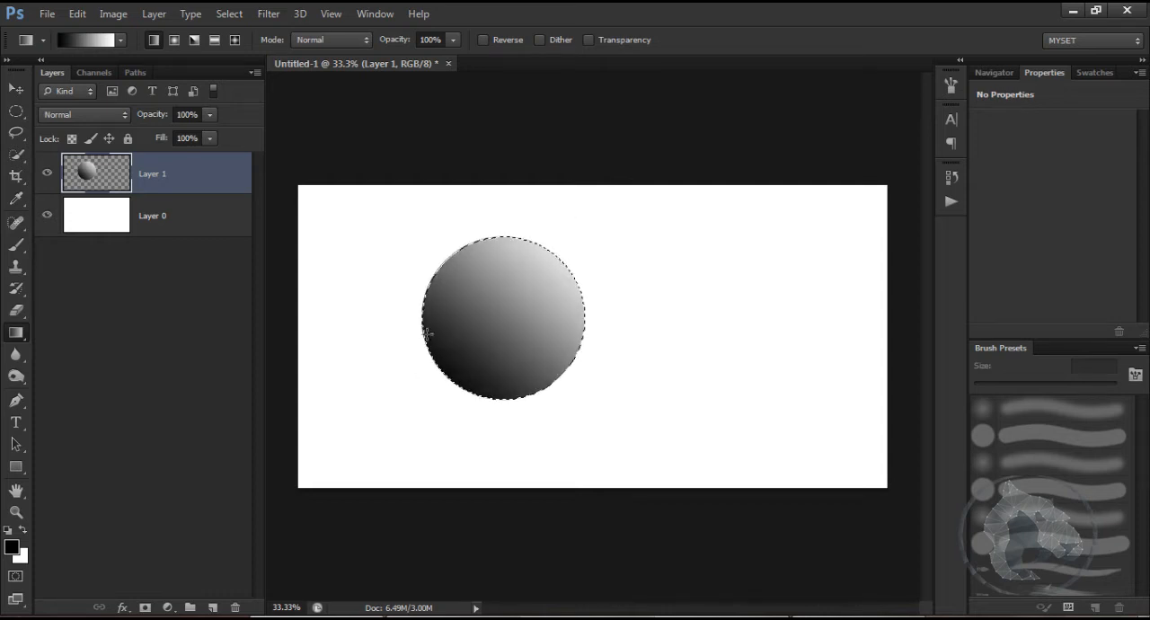
left_click_drag(411, 369, 642, 208)
left_click_drag(438, 383, 652, 185)
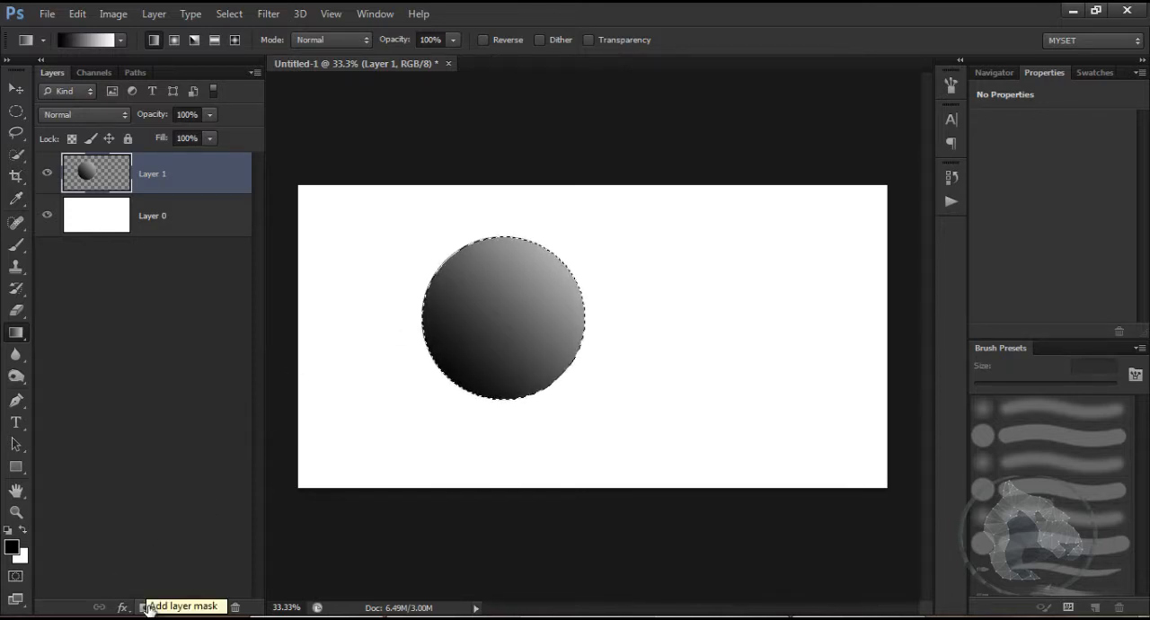
Step: Add a layer mask from the circular selection to the gradient layer and make the layer's image active instead of the mask
left_click(146, 608)
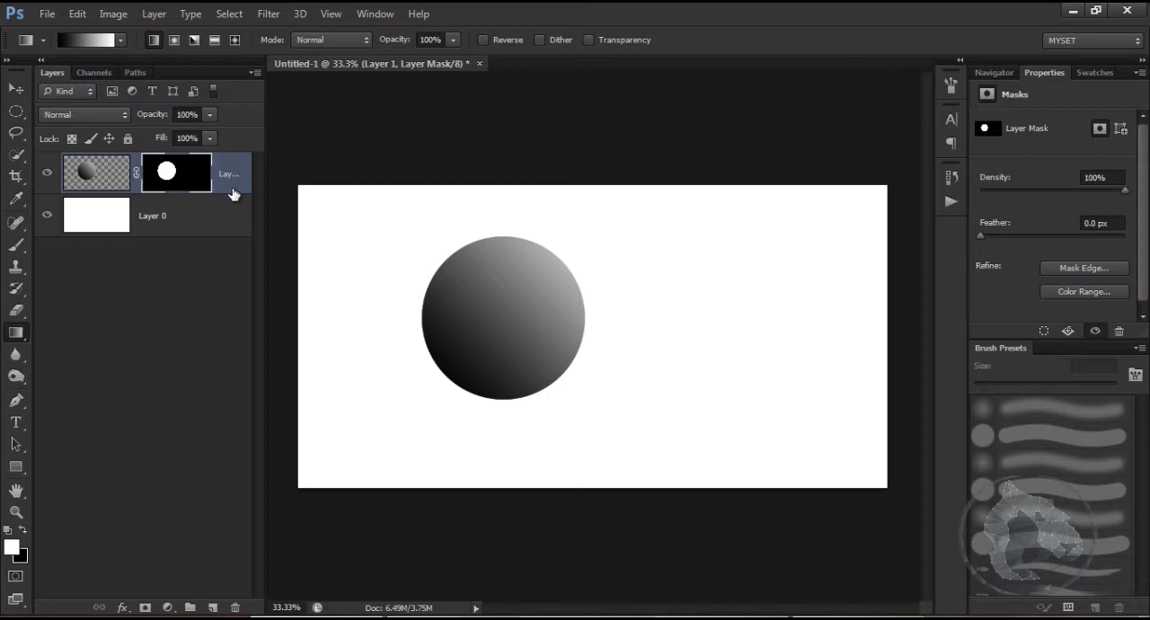
left_click(99, 184)
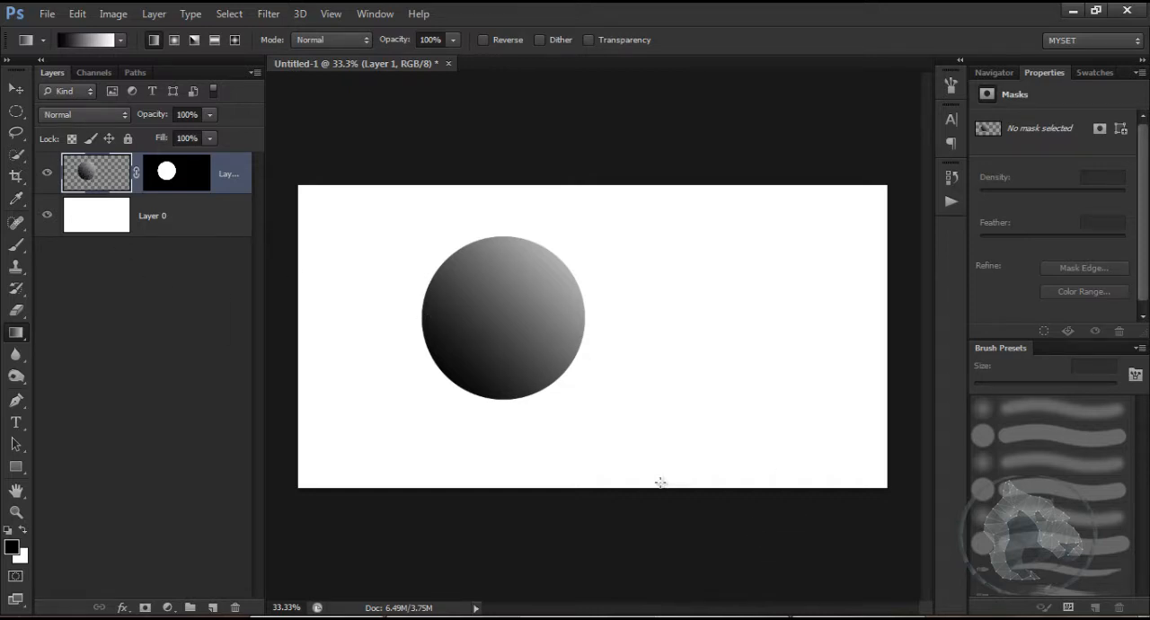
Step: Switch to Windows Explorer, open the Brick textures folder and place 12_wall_texture_big_0211 into the document as the uppermost layer
left_click(643, 617)
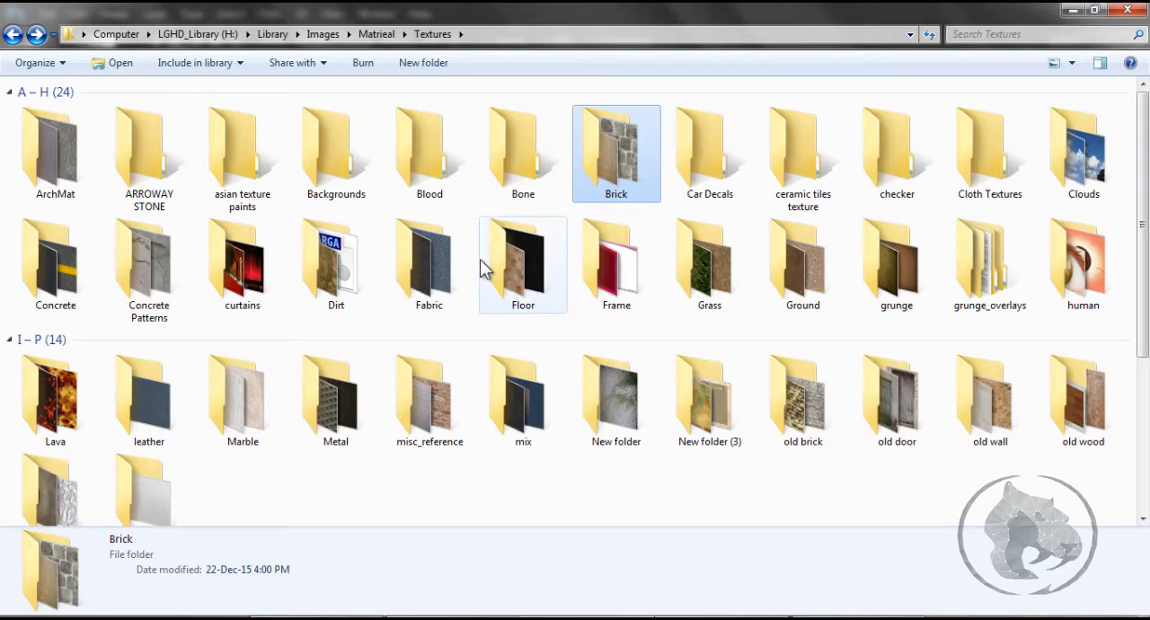
scroll(486, 262, "down", 3)
scroll(486, 262, "up", 3)
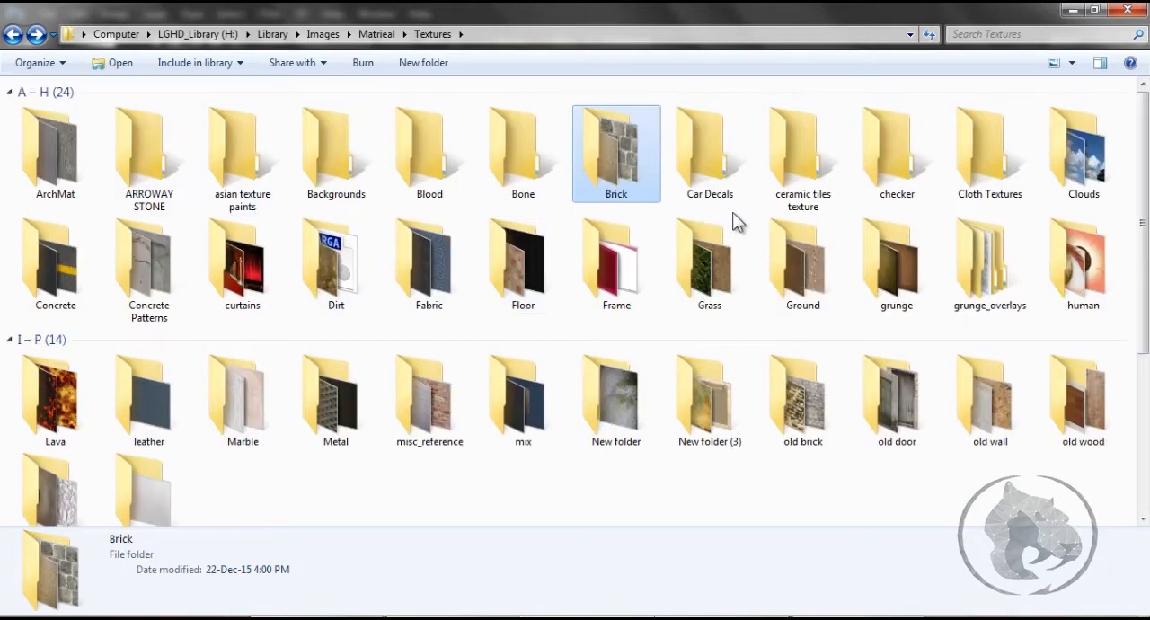
mouse_move(732, 229)
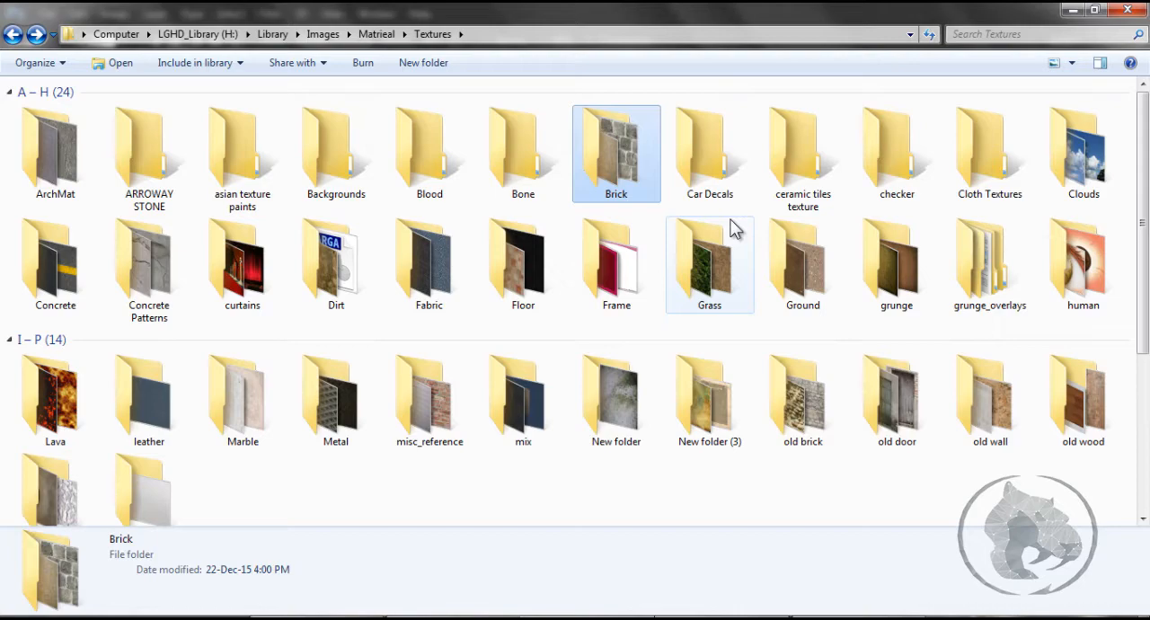
double_click(598, 139)
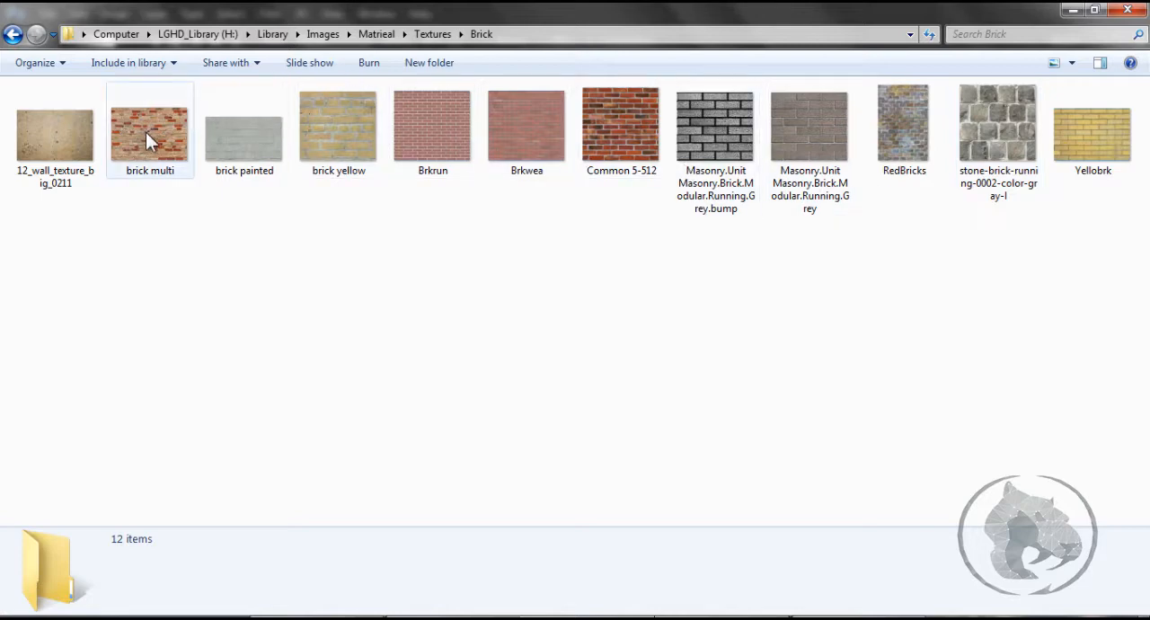
left_click_drag(46, 134, 527, 488)
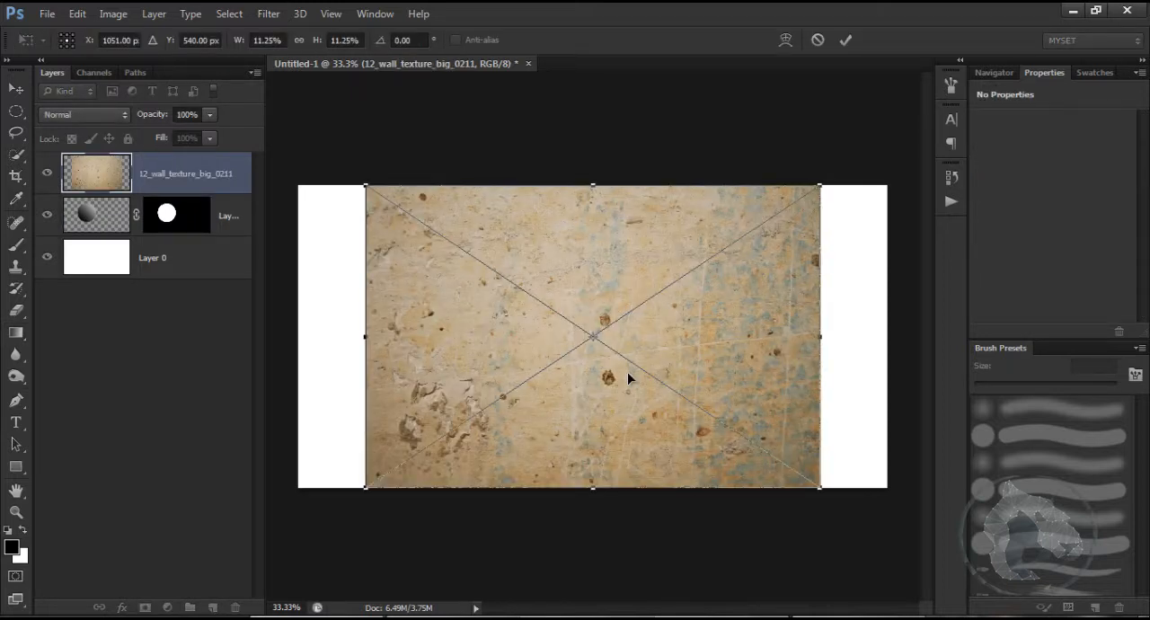
key("Return")
key("g")
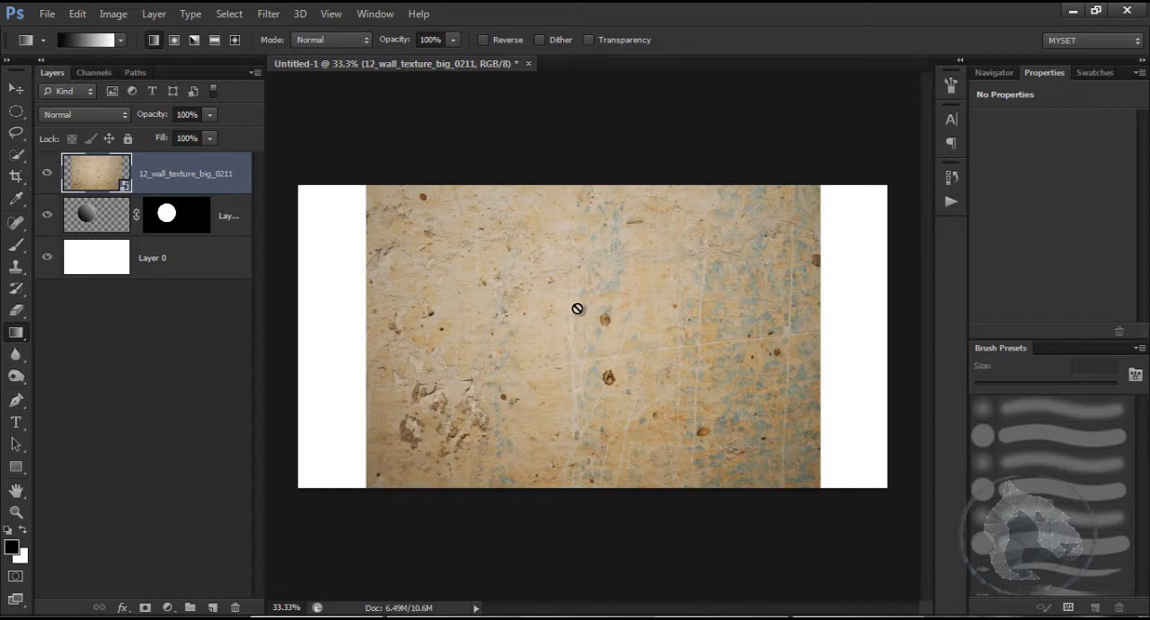
Step: Rasterize the wall texture layer, scale it proportionally to about 63% and centre it over the gradient circle
right_click(202, 176)
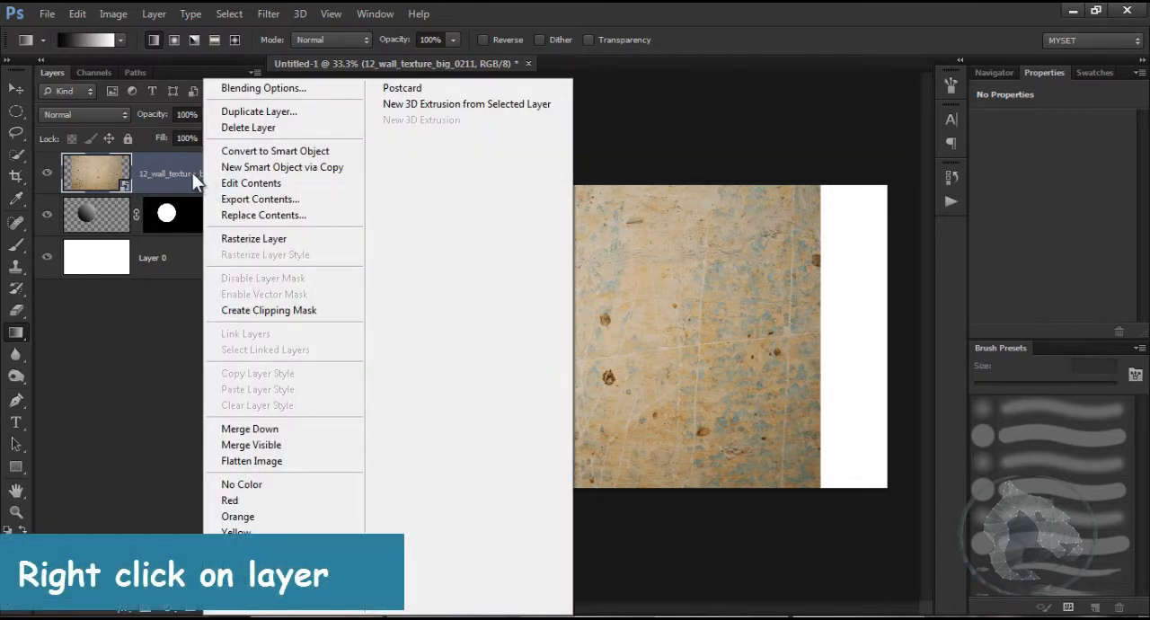
left_click(241, 235)
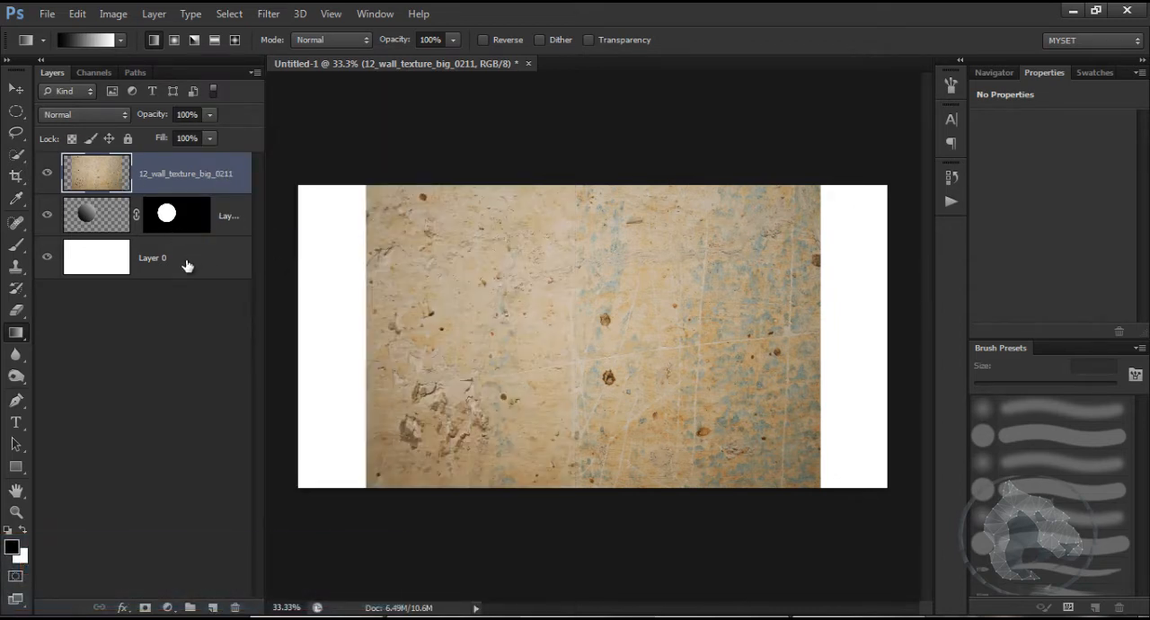
key("ctrl+t")
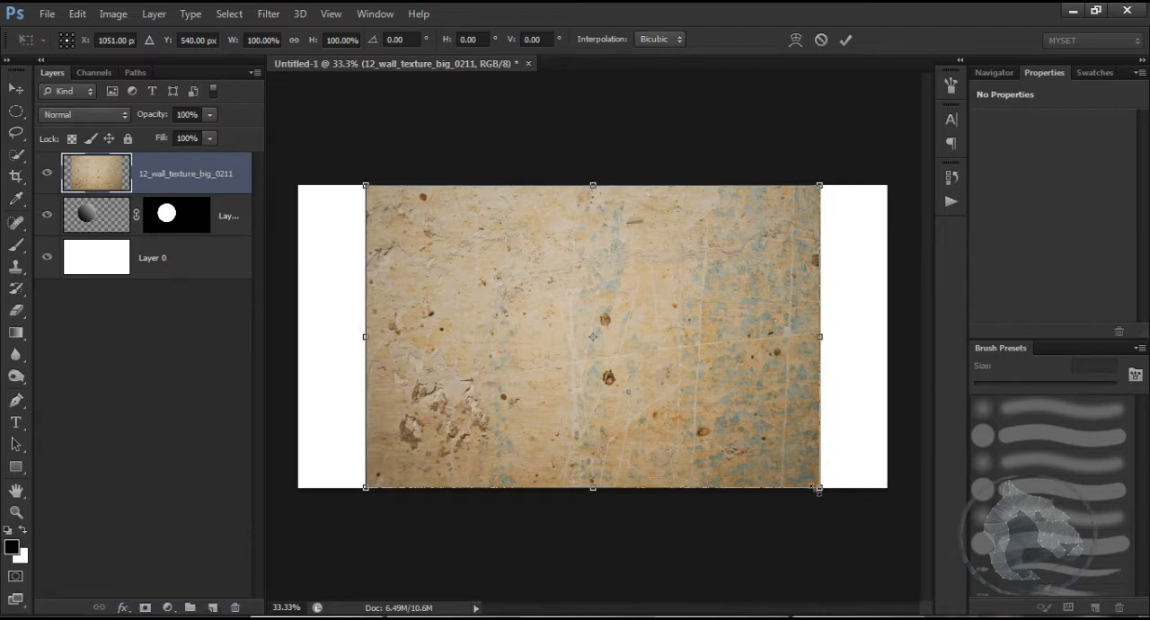
key("shift+alt")
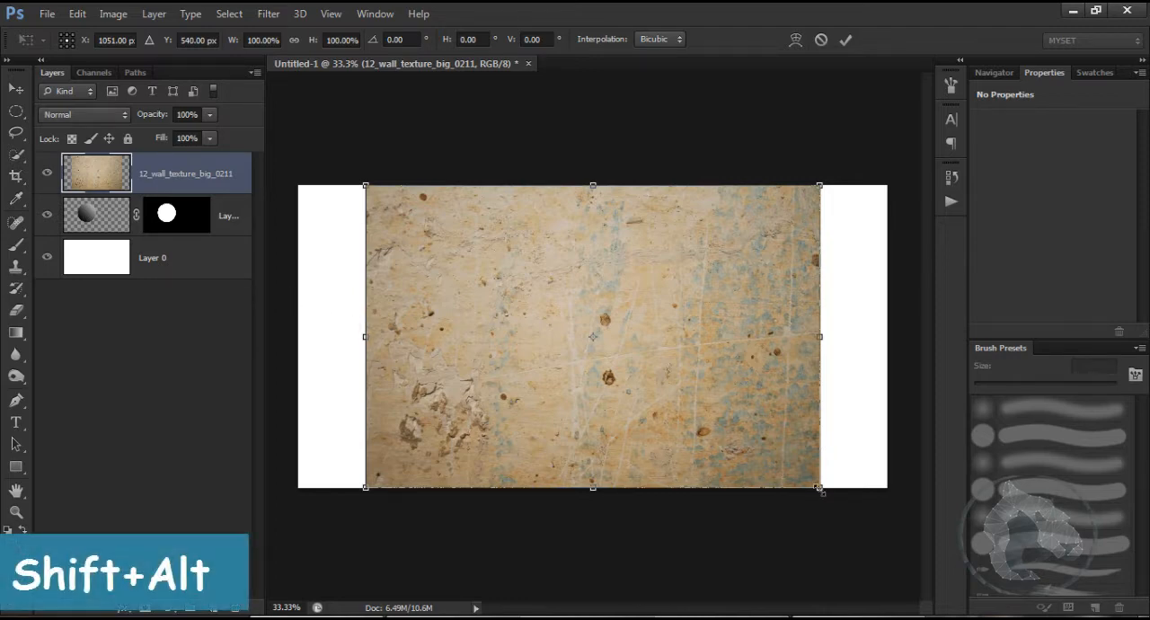
left_click_drag(818, 487, 668, 419)
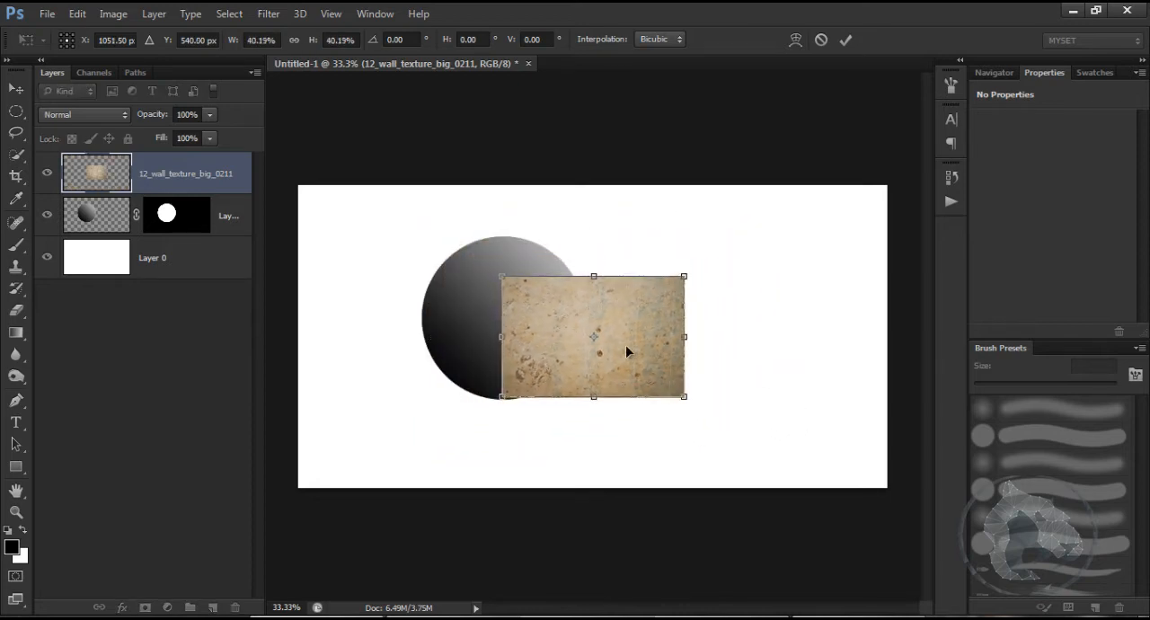
left_click_drag(626, 352, 539, 339)
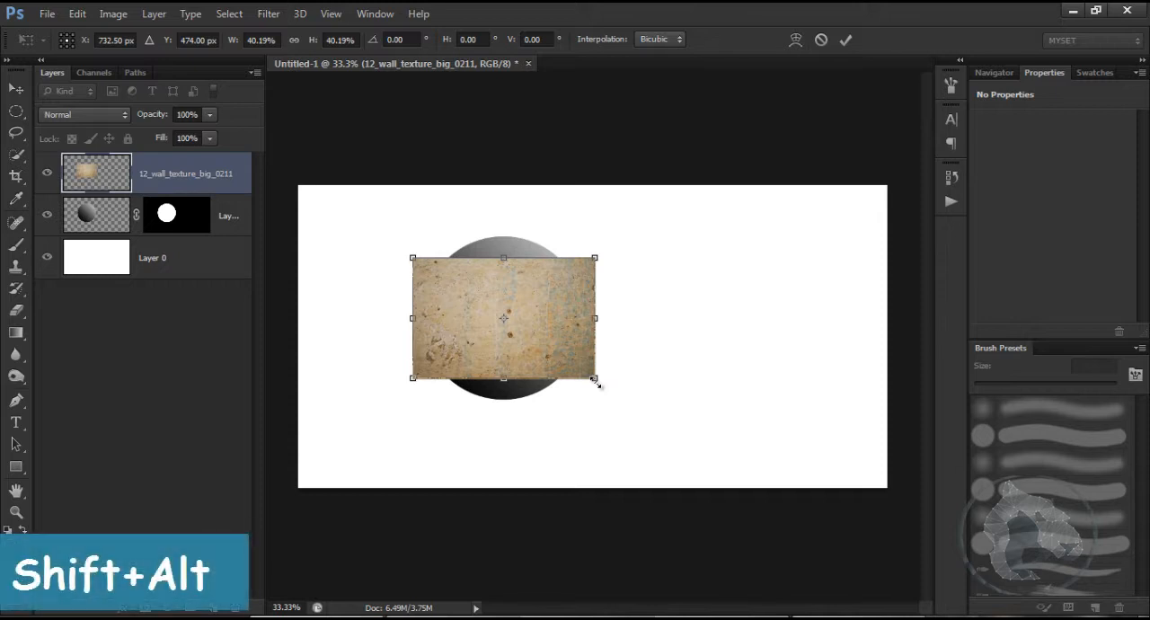
left_click_drag(595, 381, 637, 433)
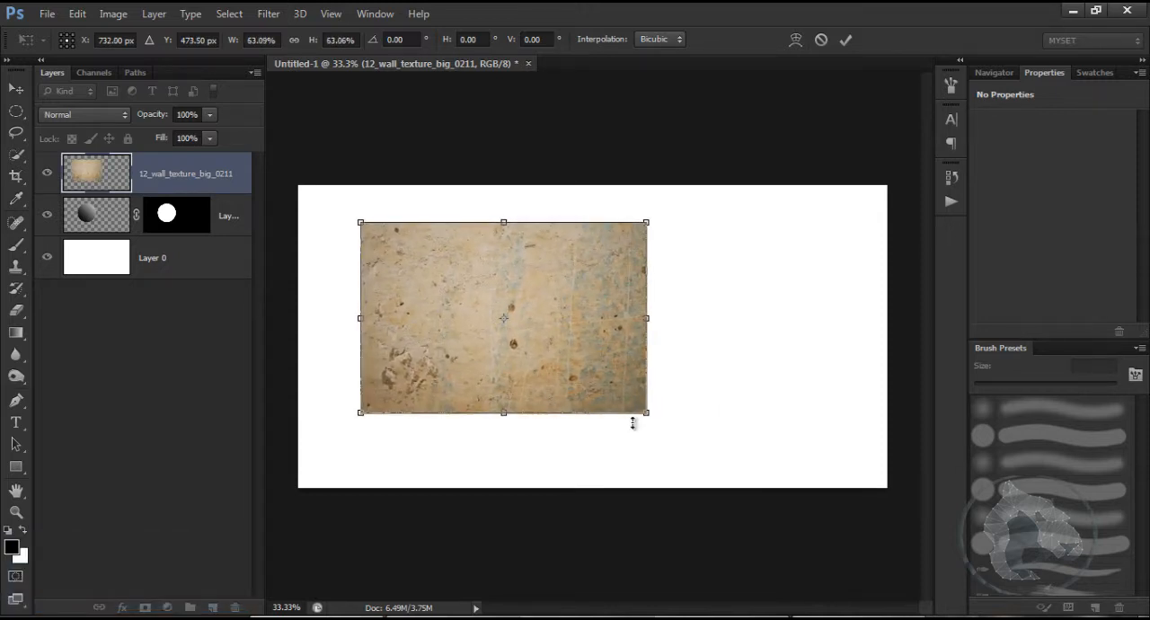
key("Return")
key("g")
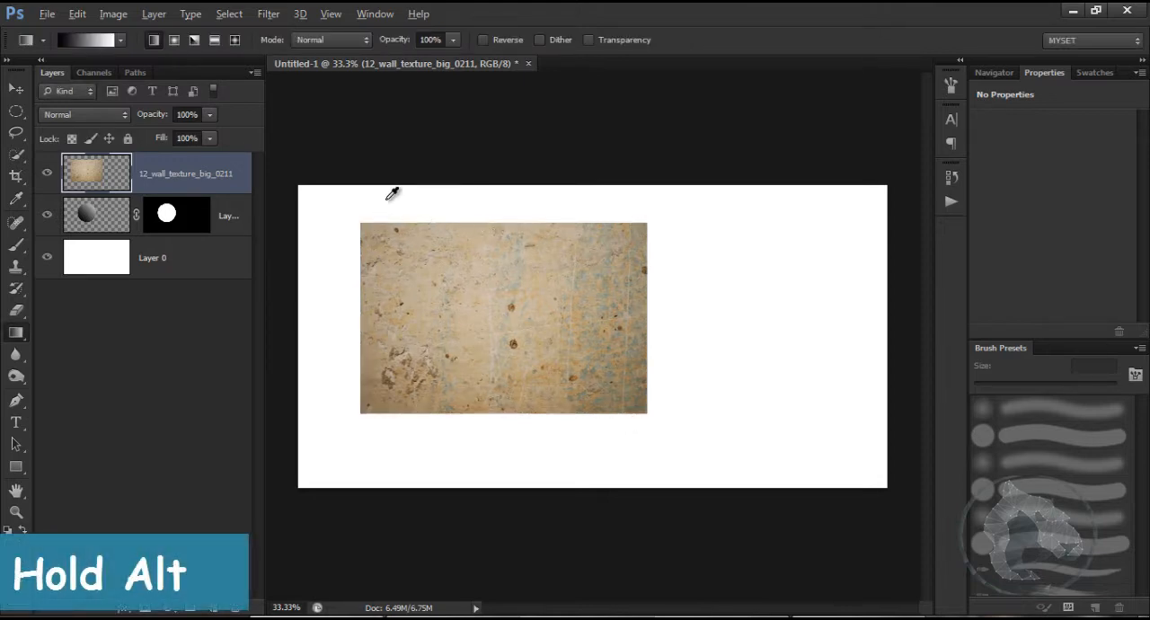
Step: Clip the wall texture to the gradient circle layer below, release the clipping mask and apply it again
left_click(141, 191, "alt")
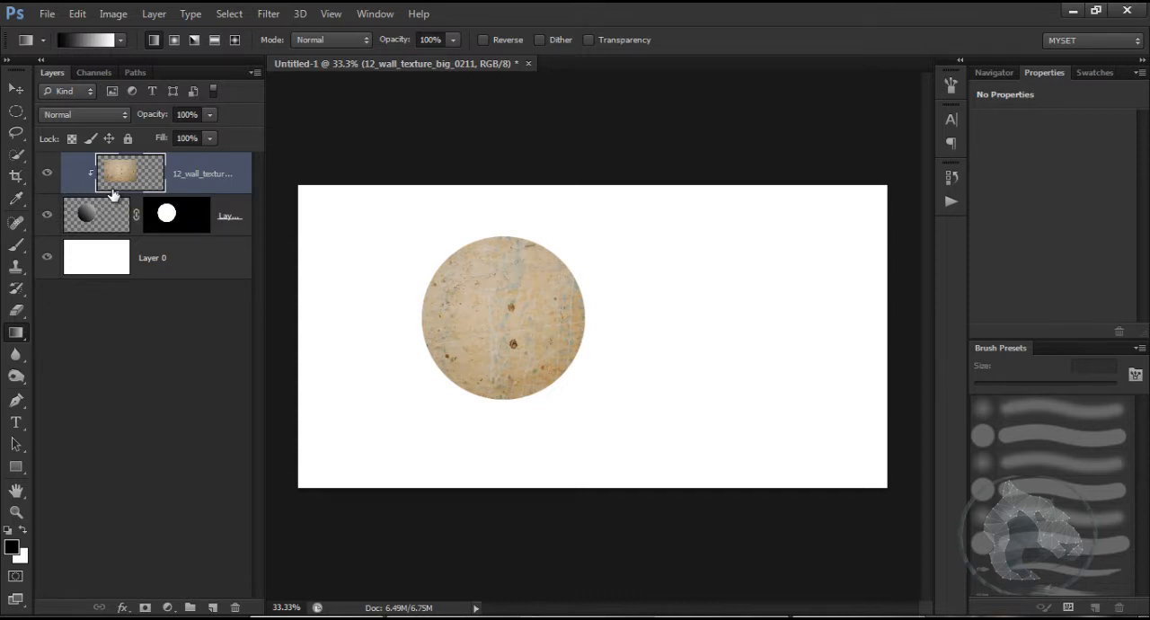
left_click(208, 191, "alt")
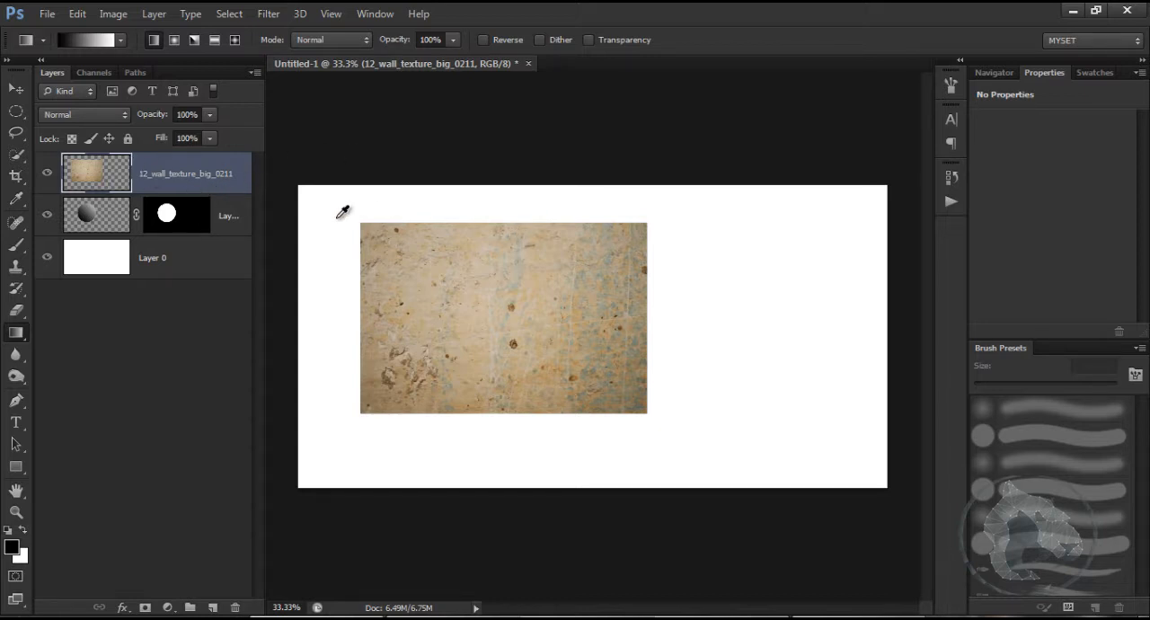
left_click(137, 191, "alt")
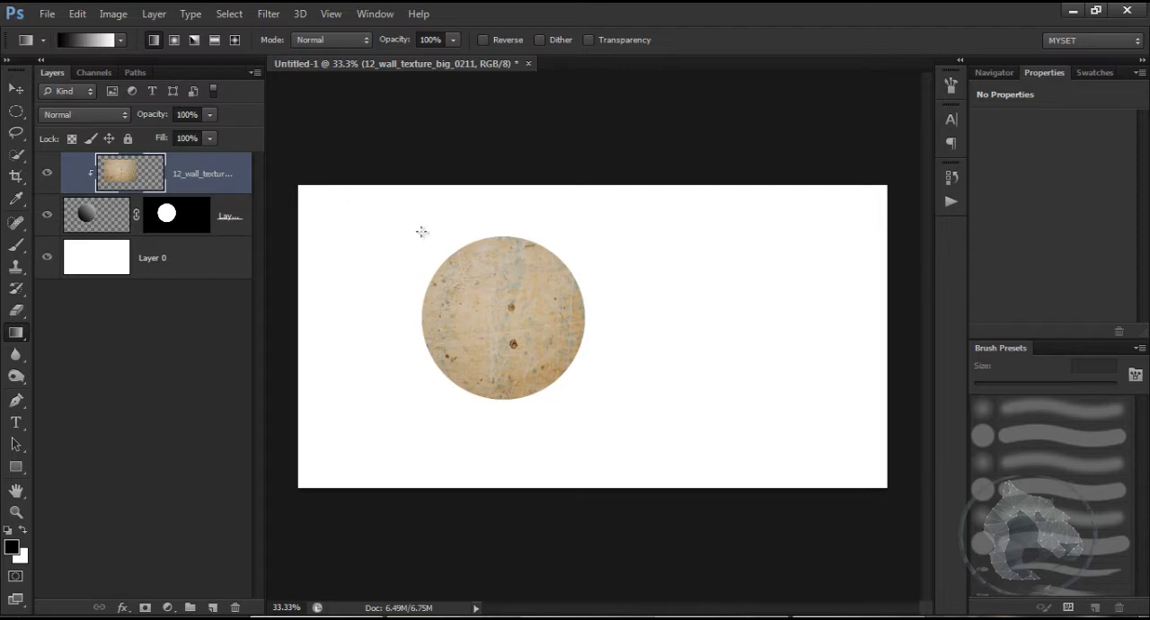
Step: Liquify the clipped wall texture with the Bloat tool at brush size 406, bulging the area around the two central dark spots
left_click(274, 13)
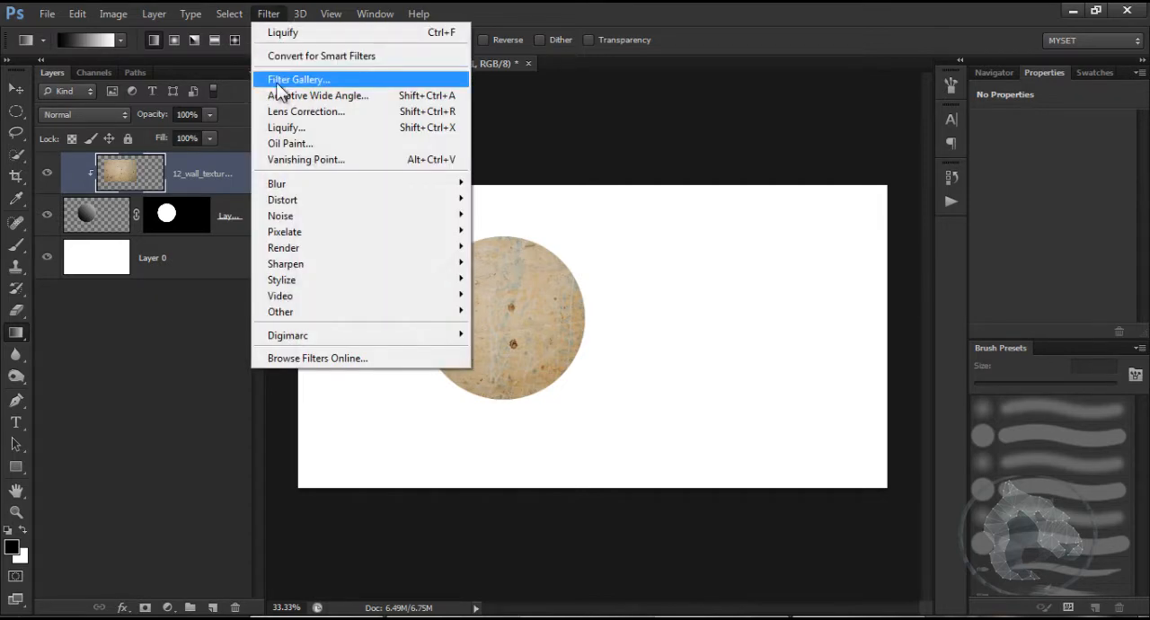
left_click(292, 129)
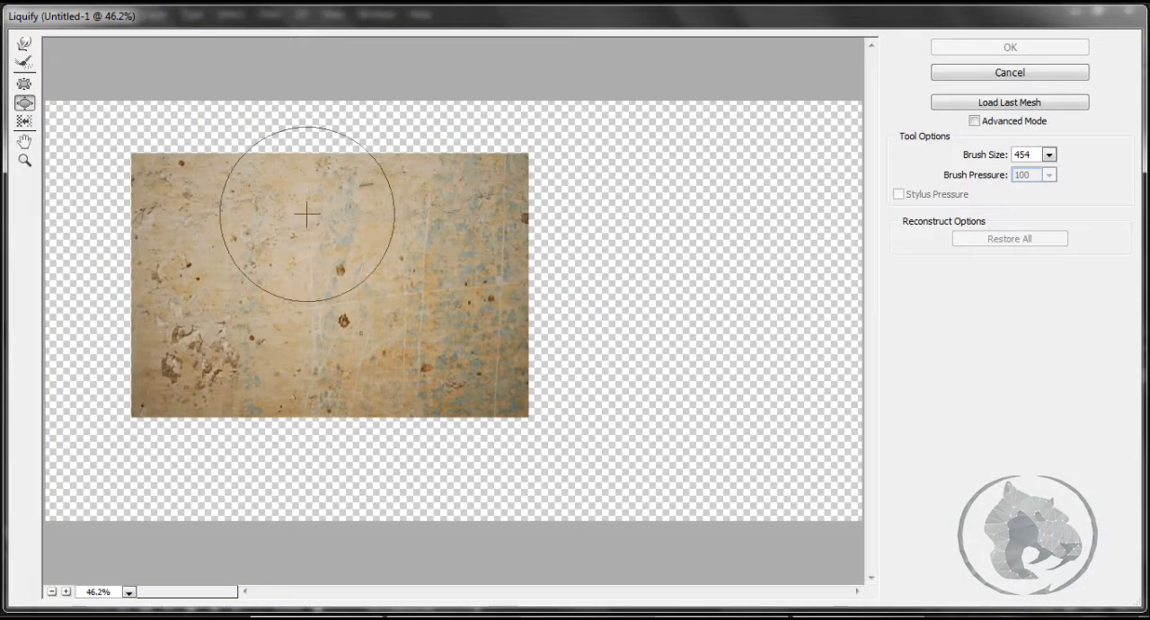
left_click(24, 104)
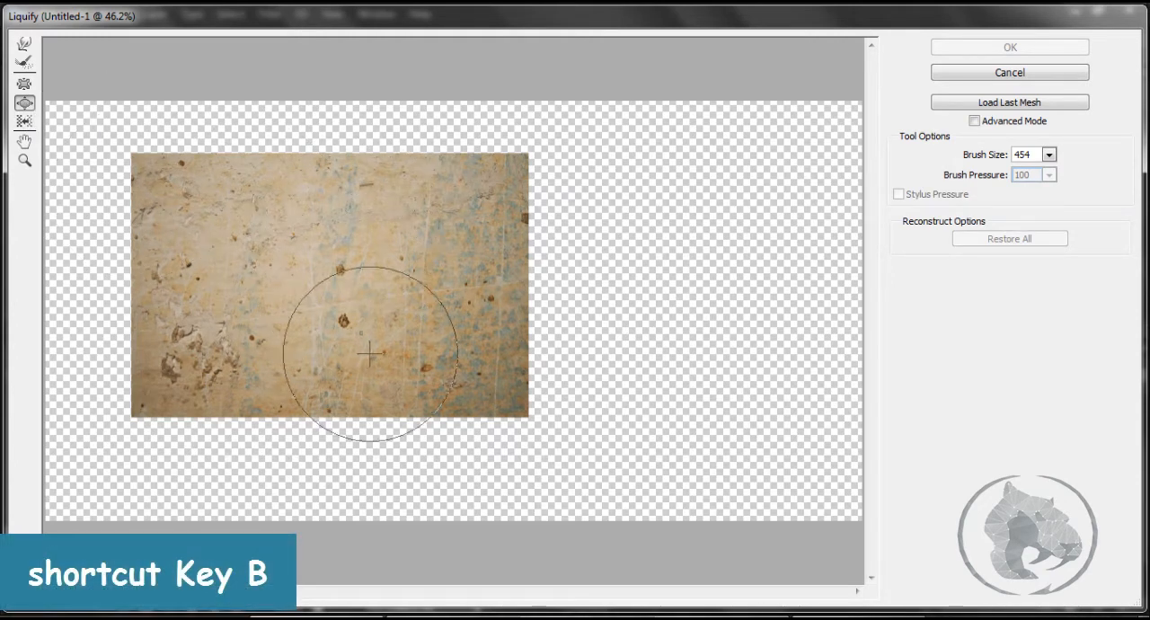
left_click_drag(973, 152, 950, 172)
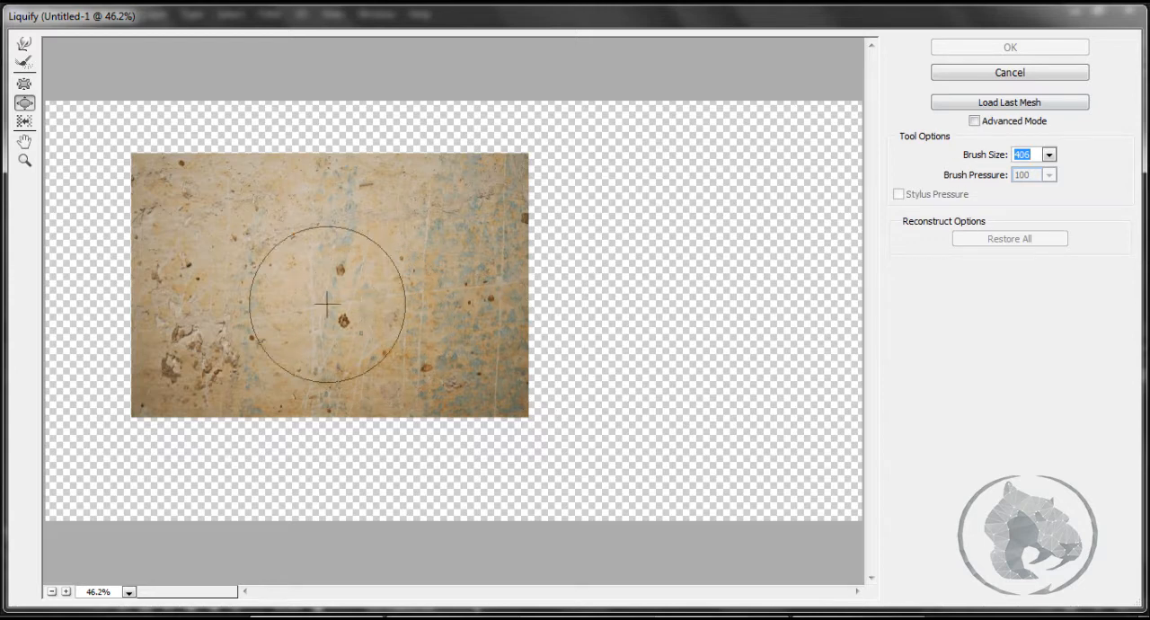
mouse_move(315, 274)
left_mouse_down()
mouse_move(338, 292)
mouse_move(349, 273)
mouse_move(308, 249)
mouse_move(315, 309)
mouse_move(333, 269)
left_mouse_up()
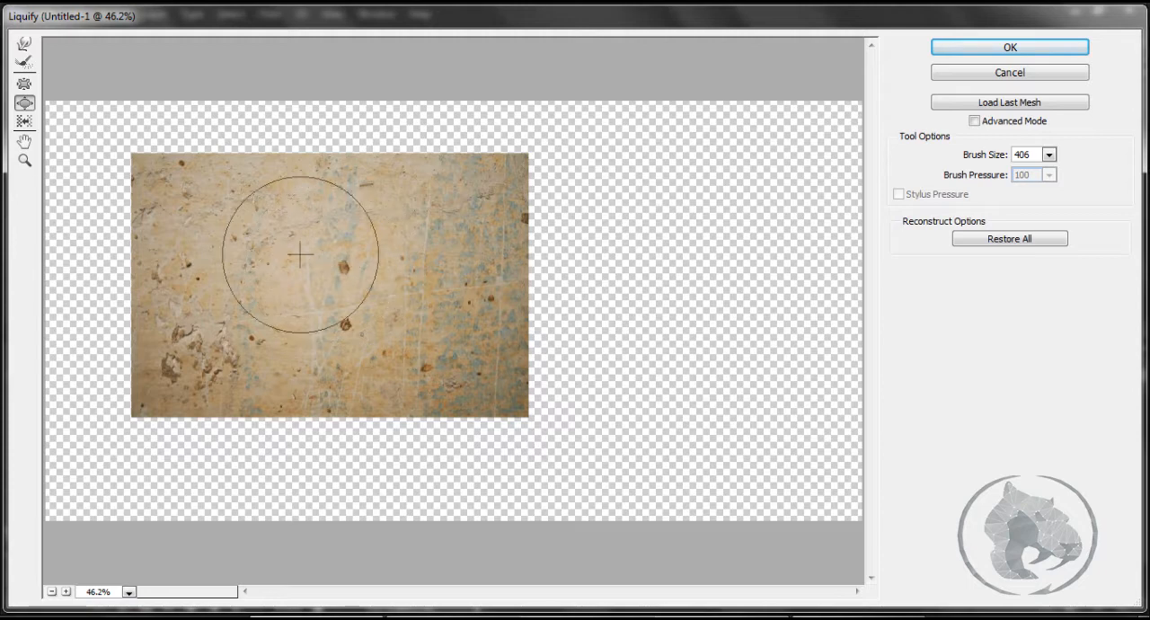
left_click_drag(349, 265, 354, 280)
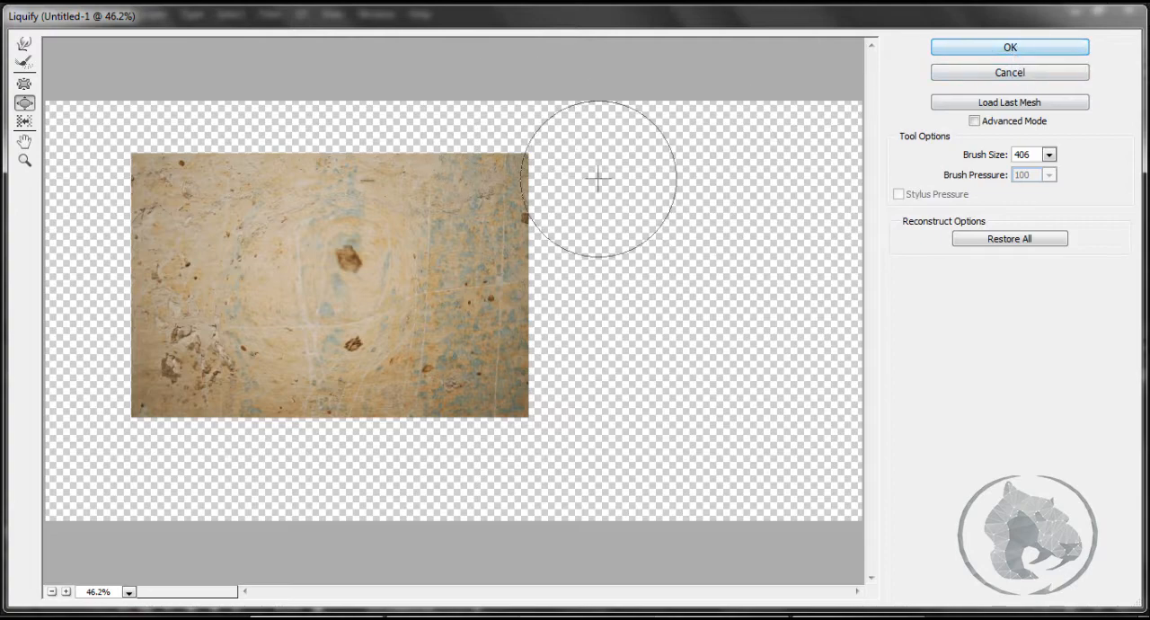
left_click(963, 49)
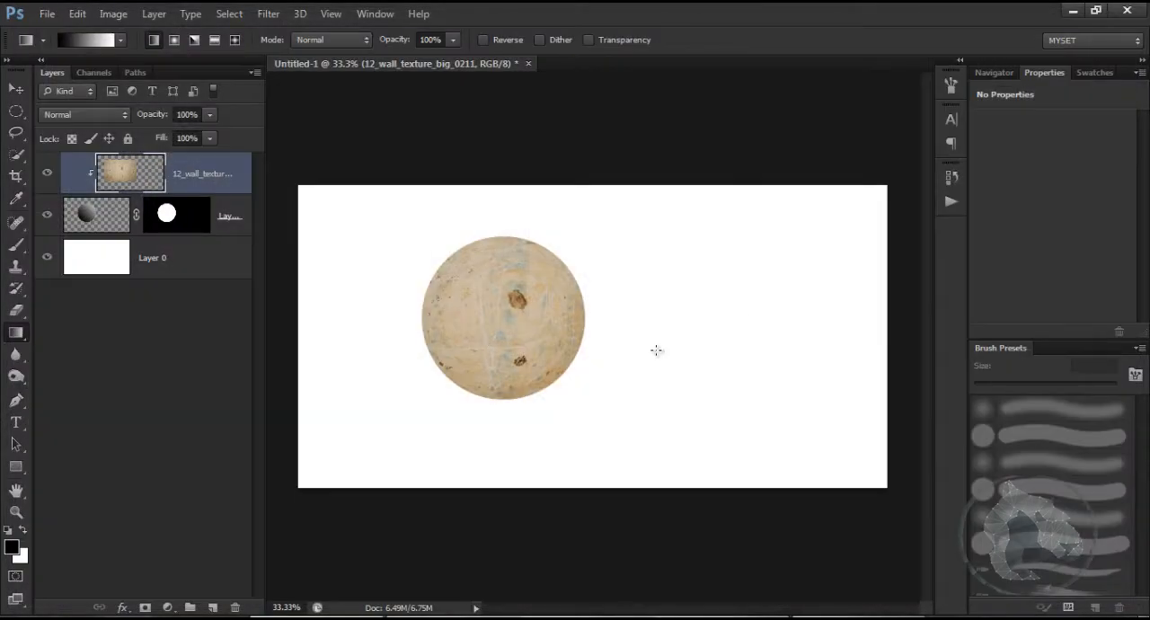
Step: Set the wall texture layer's blending mode to Overlay so the gradient shading shows through
scroll(542, 317, "up", 2)
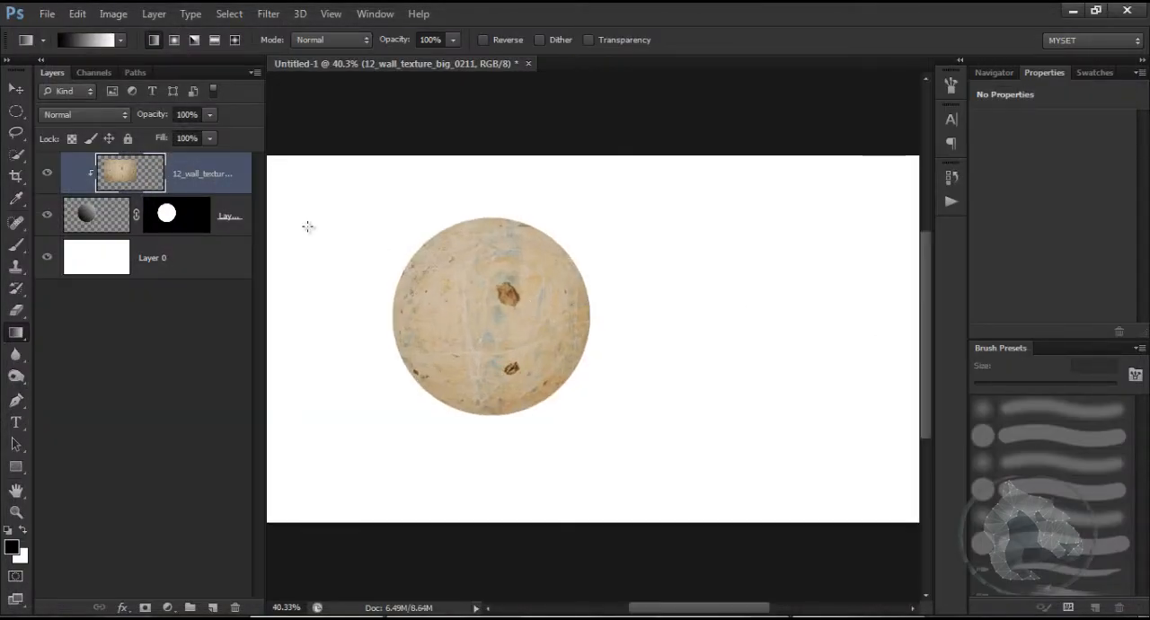
left_click(89, 119)
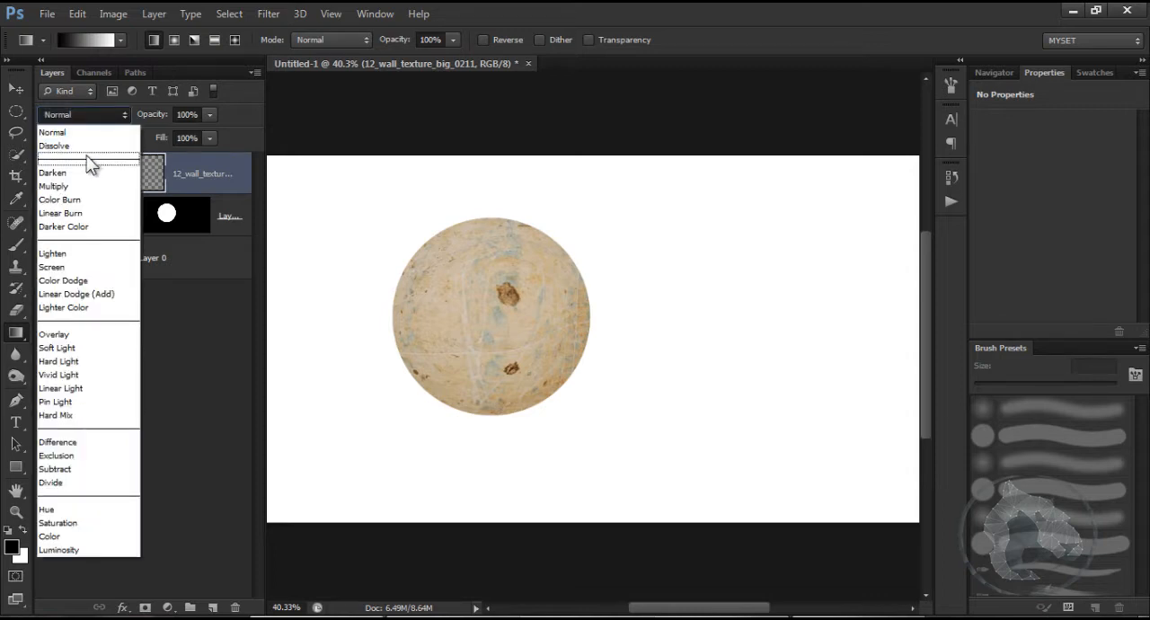
left_click(68, 335)
scroll(611, 324, "up", 3)
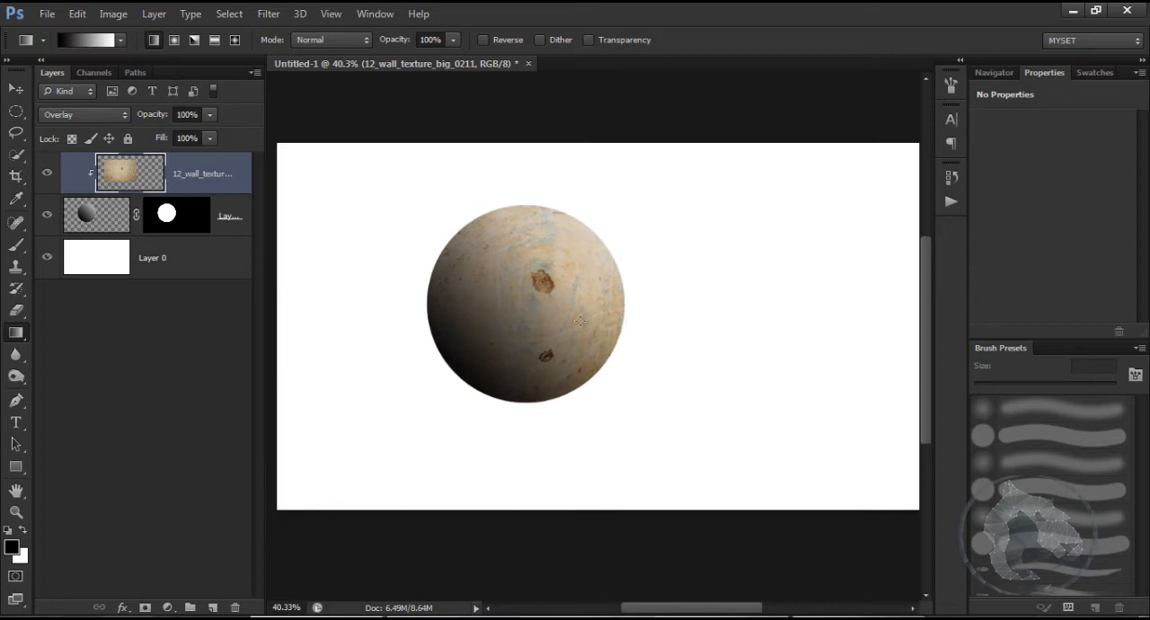
scroll(611, 292, "down", 3)
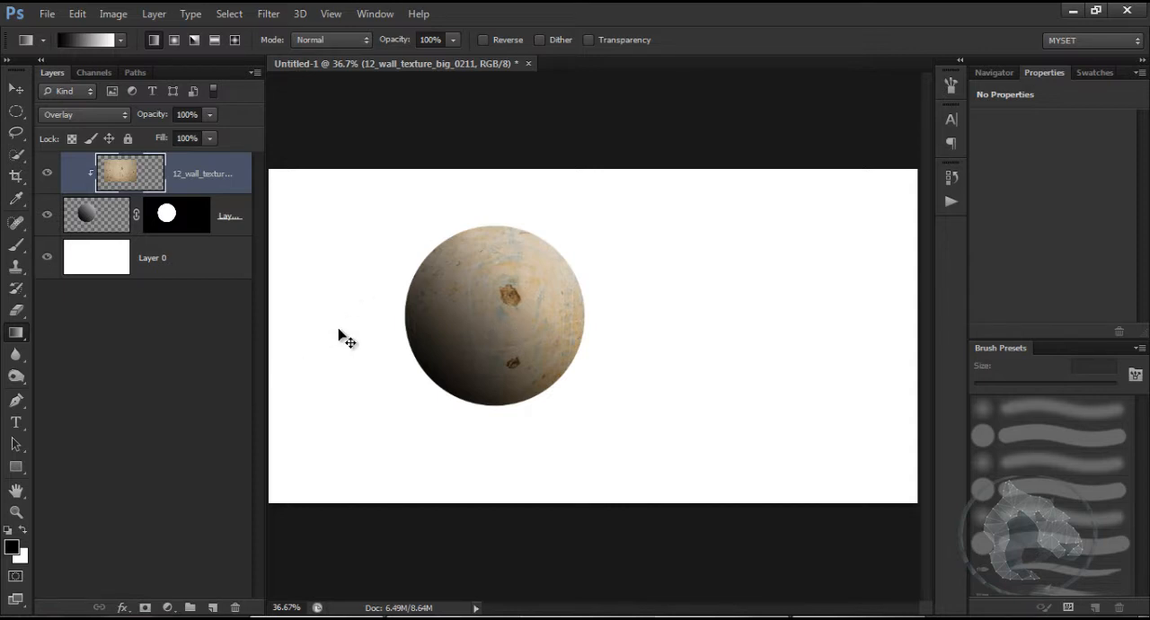
Step: Duplicate the wall texture layer and clip the copy to the gradient circle as well
key("ctrl+j")
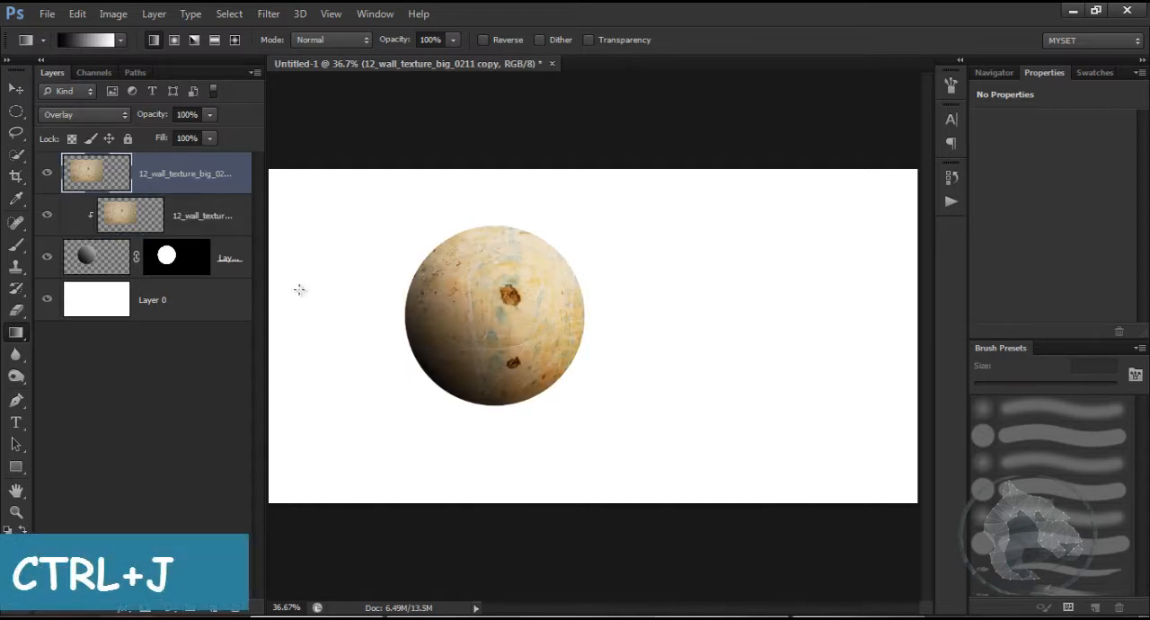
left_click_drag(182, 191, 179, 193)
left_click(179, 193, "alt")
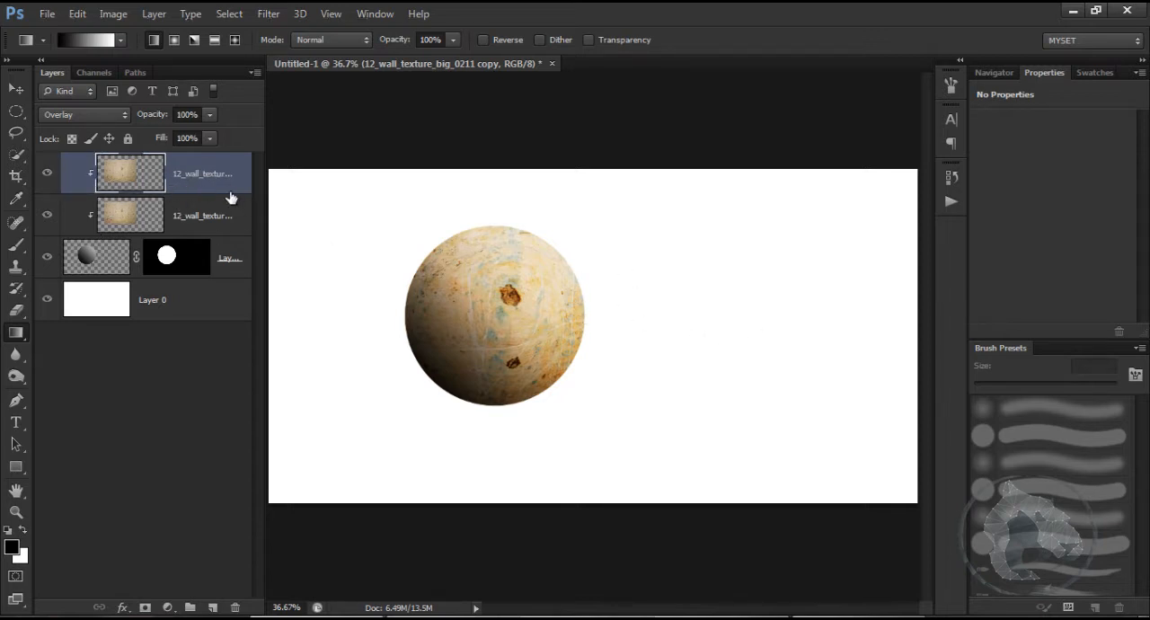
Step: Merge the two clipped wall texture layers into one and set its blending mode to Overlay
left_click(188, 215, "shift")
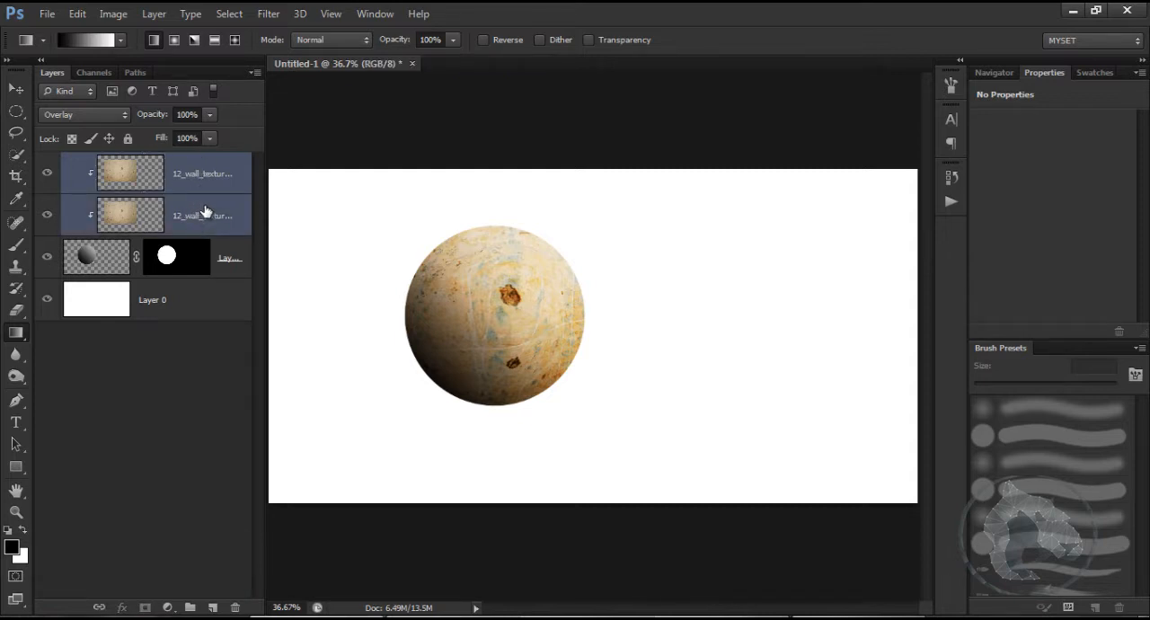
key("ctrl+e")
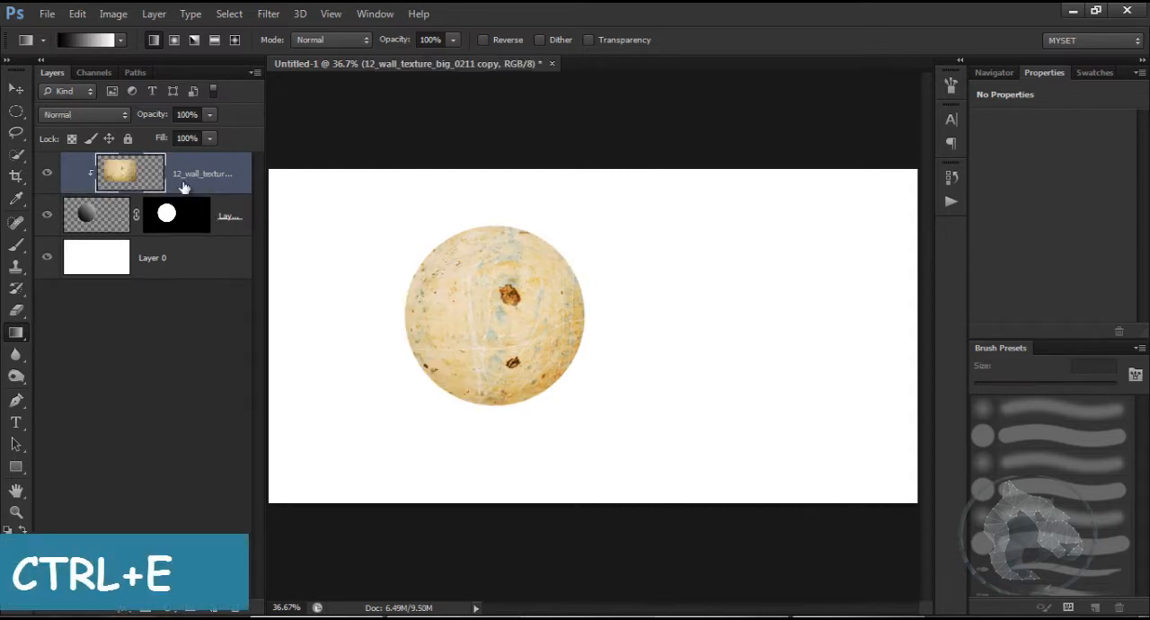
left_click(100, 118)
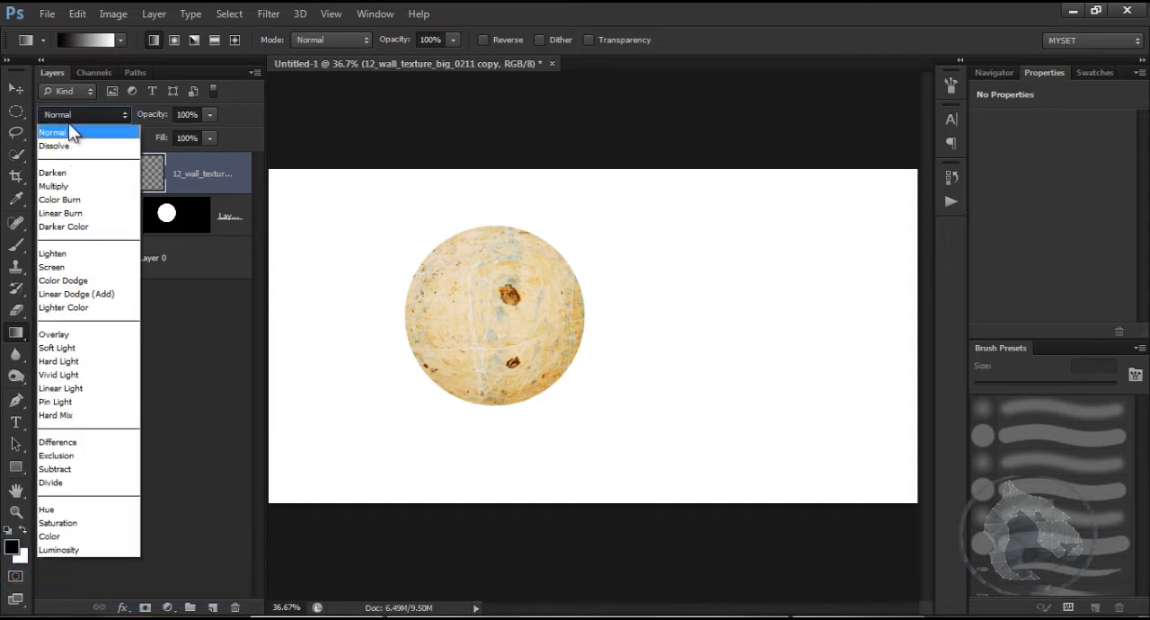
left_click(69, 332)
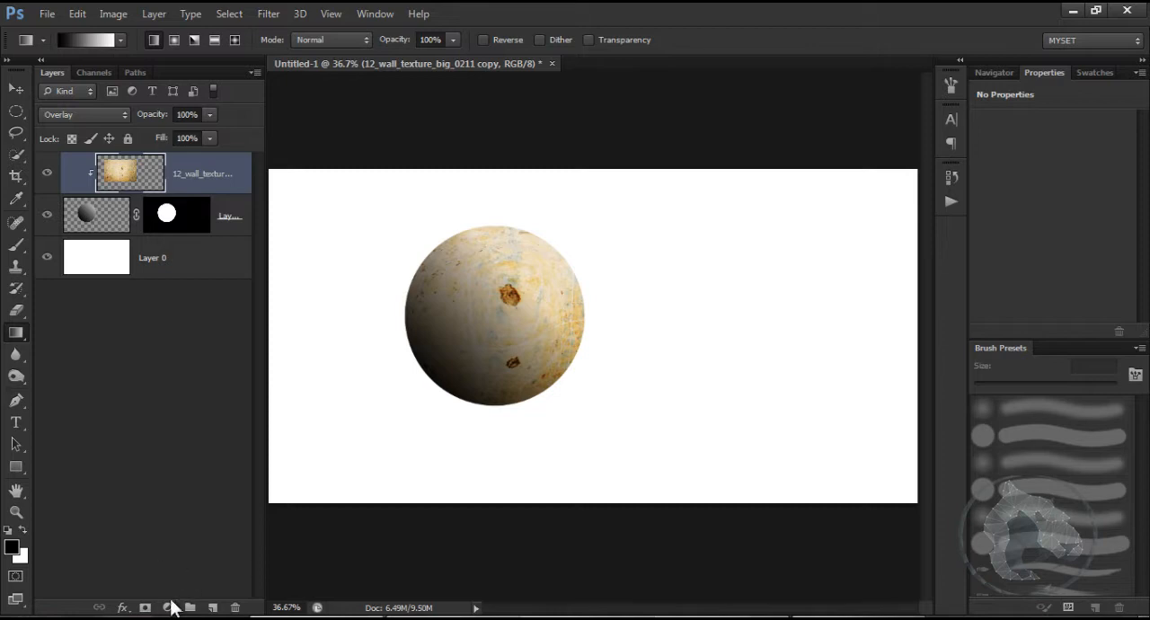
Step: Add a Levels adjustment layer clipped to the texture, try the automatic correction and set the midtone input level to 0.67
left_click(169, 608)
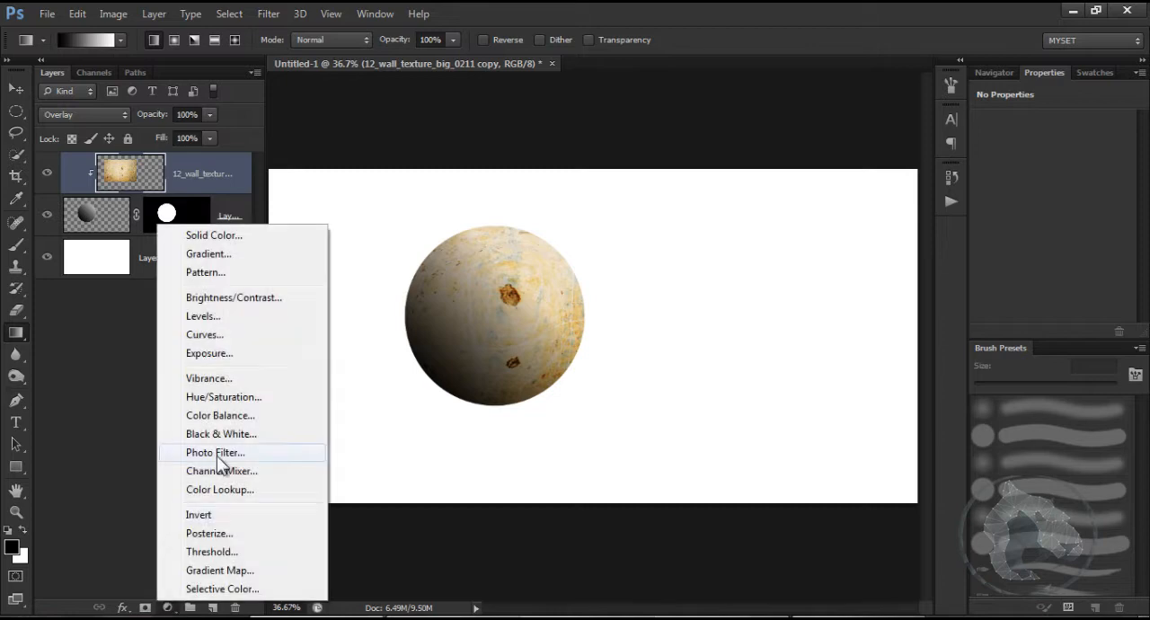
left_click(200, 320)
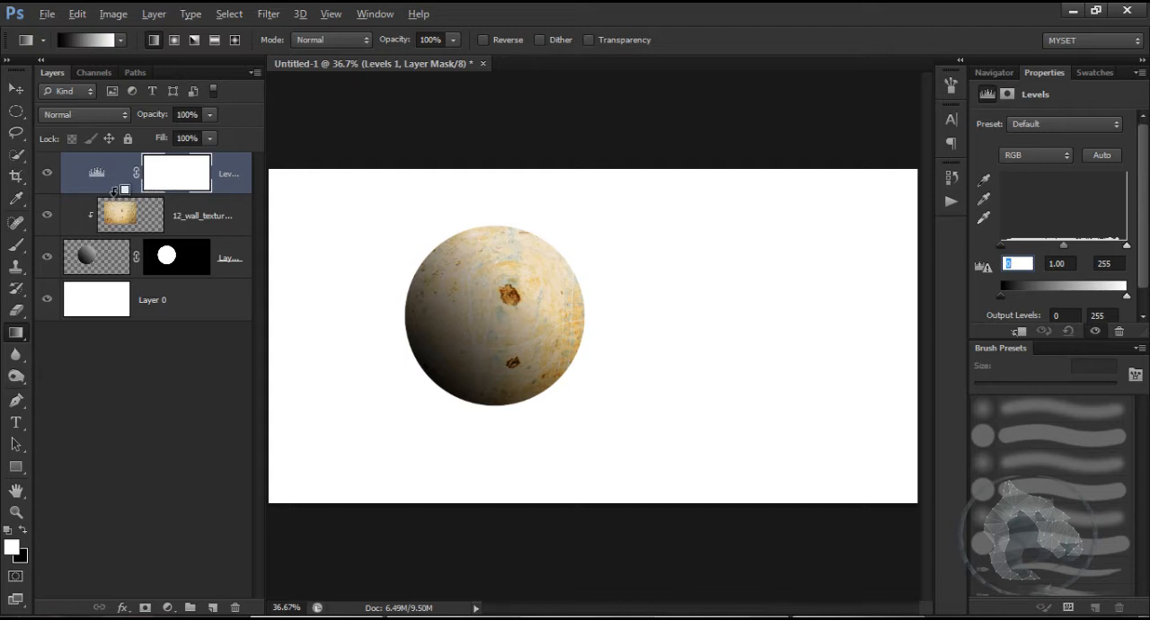
left_click(114, 190, "alt")
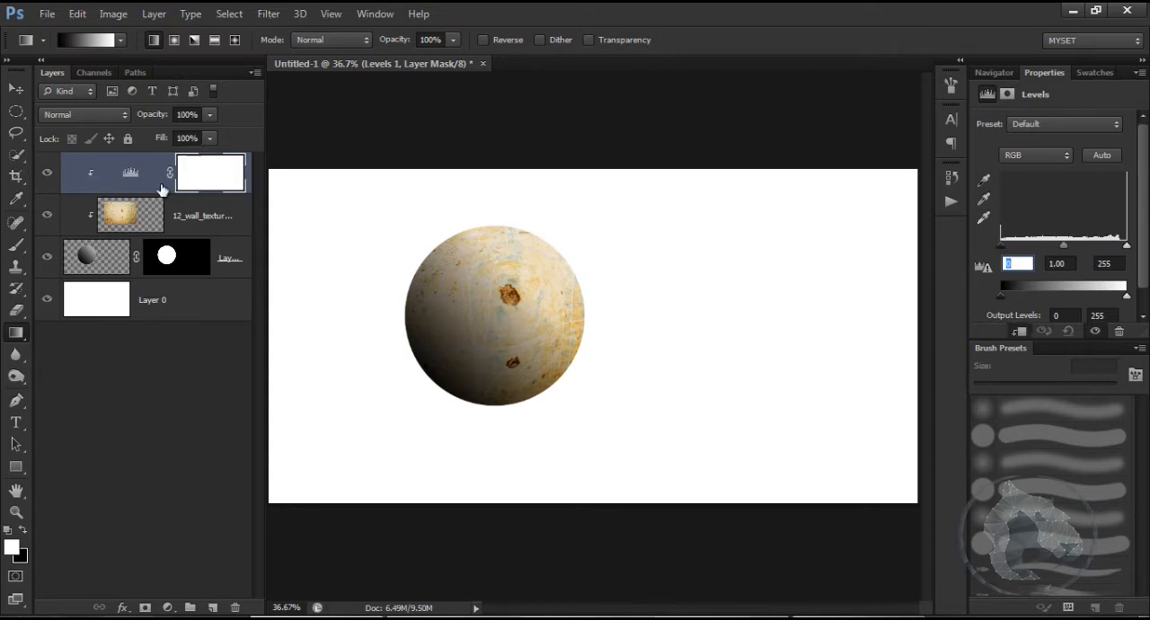
left_click_drag(1065, 244, 1087, 246)
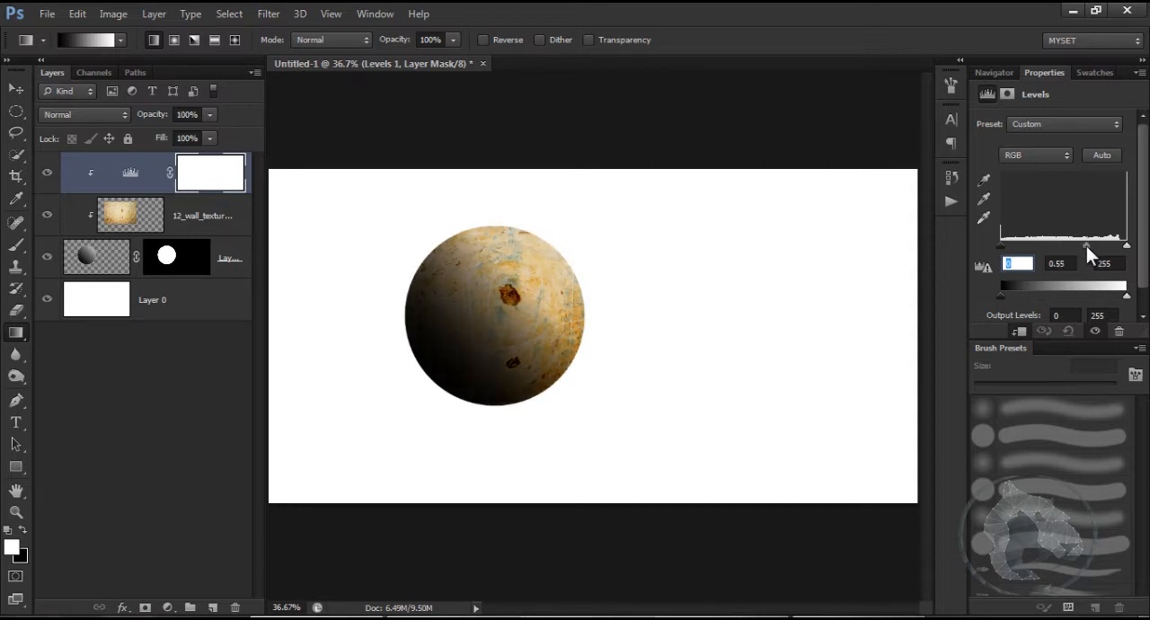
left_click(1101, 156)
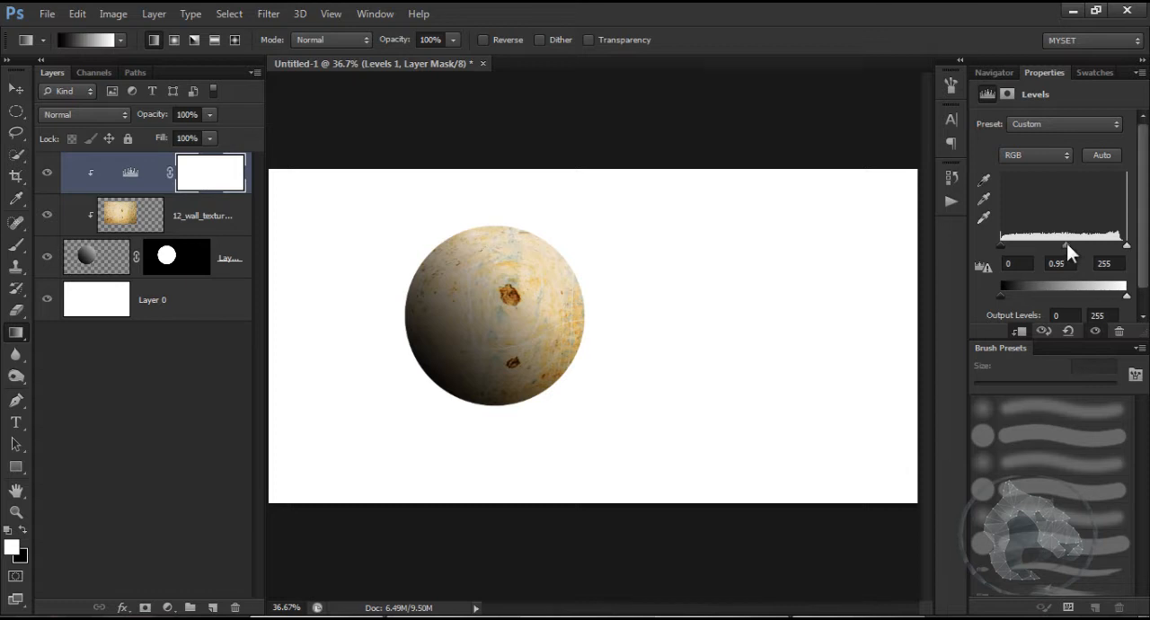
left_click_drag(1067, 244, 1079, 246)
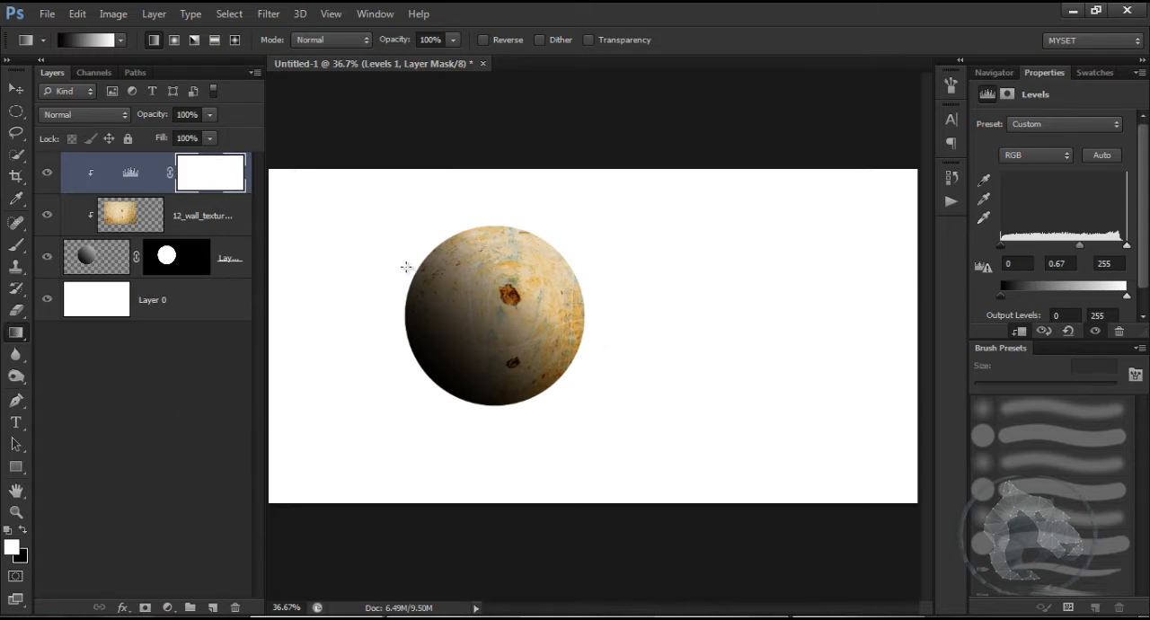
Step: Redraw the gradient on the masked circle layer in several directions, leaving black at the sphere's lower-left fading to white at its upper-right
left_click(92, 256)
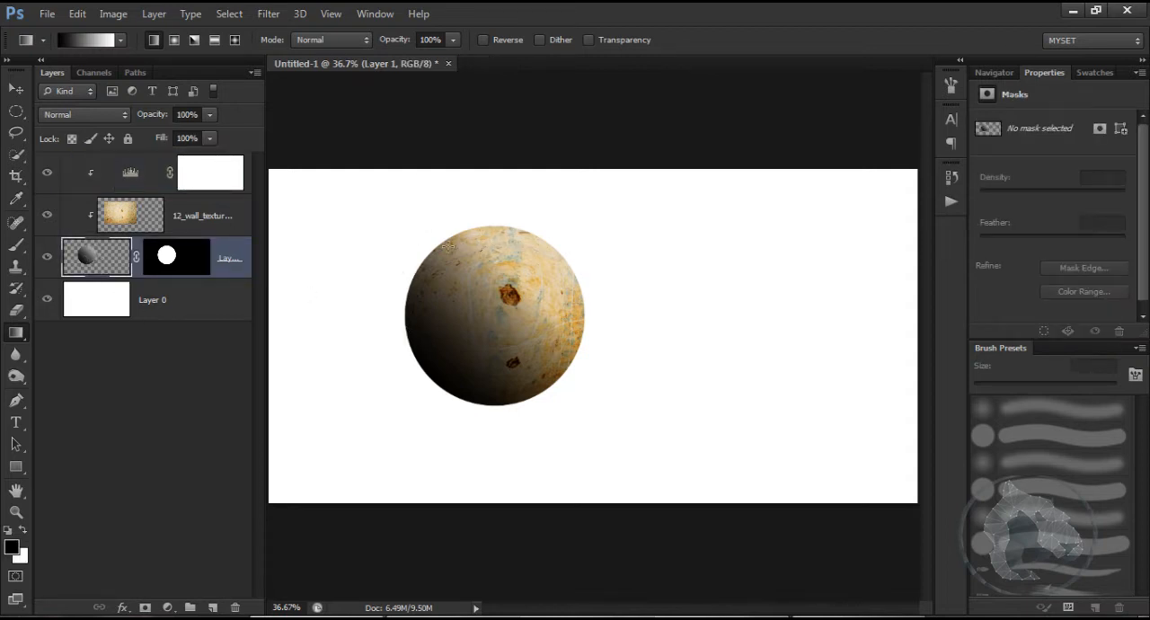
left_click_drag(449, 247, 529, 379)
left_click_drag(599, 266, 438, 335)
left_click_drag(637, 311, 382, 313)
left_click_drag(568, 459, 452, 223)
left_click_drag(478, 409, 509, 257)
left_click_drag(426, 378, 517, 223)
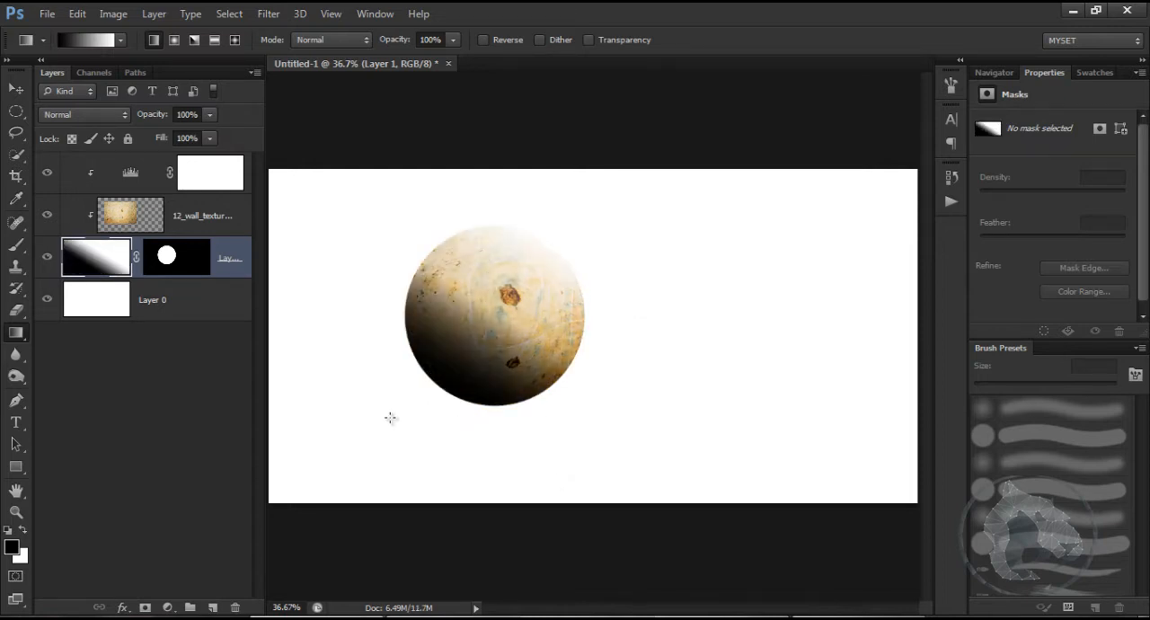
Step: Paint soft black shading around the sphere's edges with a 250 px brush at 30% opacity, continuing over the surface at 3% opacity
key("b")
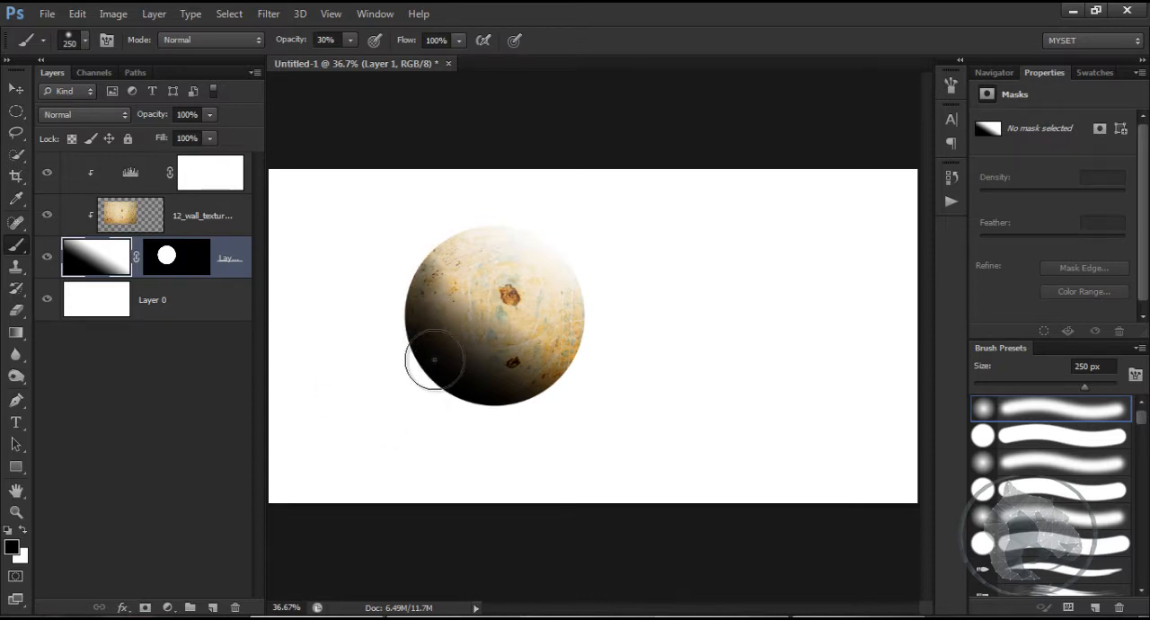
mouse_move(434, 361)
left_mouse_down()
mouse_move(460, 237)
mouse_move(529, 235)
mouse_move(590, 340)
mouse_move(585, 314)
mouse_move(580, 349)
mouse_move(468, 401)
mouse_move(526, 375)
mouse_move(546, 245)
mouse_move(373, 257)
mouse_move(408, 299)
mouse_move(503, 235)
mouse_move(603, 325)
mouse_move(577, 277)
mouse_move(546, 374)
mouse_move(455, 312)
mouse_move(430, 253)
mouse_move(418, 372)
mouse_move(449, 249)
mouse_move(431, 404)
left_mouse_up()
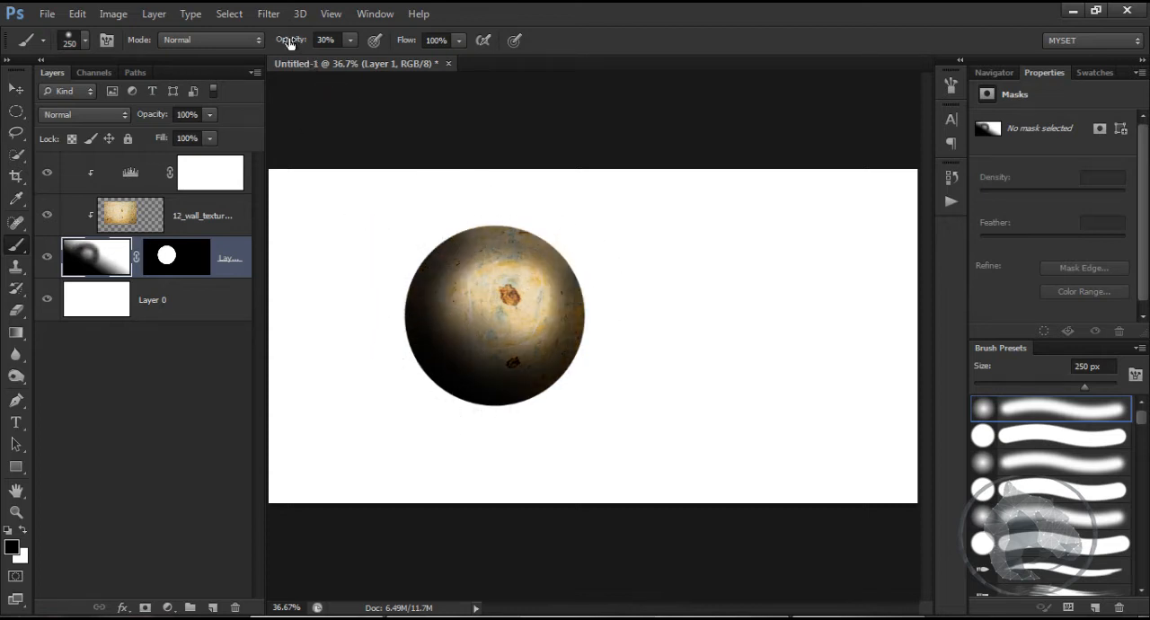
left_click_drag(289, 43, 277, 43)
mouse_move(460, 239)
left_mouse_down()
mouse_move(420, 295)
mouse_move(447, 292)
mouse_move(460, 305)
mouse_move(488, 253)
mouse_move(559, 330)
mouse_move(514, 334)
mouse_move(523, 331)
mouse_move(506, 295)
mouse_move(480, 339)
mouse_move(527, 306)
mouse_move(481, 280)
mouse_move(502, 275)
mouse_move(467, 322)
mouse_move(518, 331)
left_mouse_up()
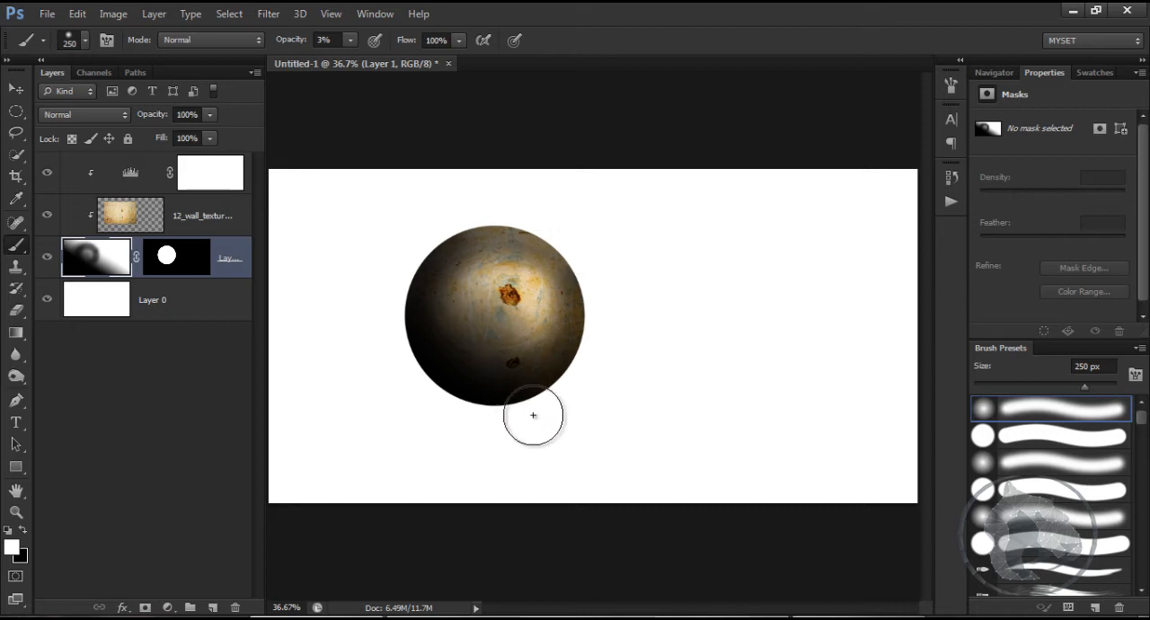
Step: Set white as the painting colour and brush over the sphere's centre at 3% opacity to brighten it
key("x")
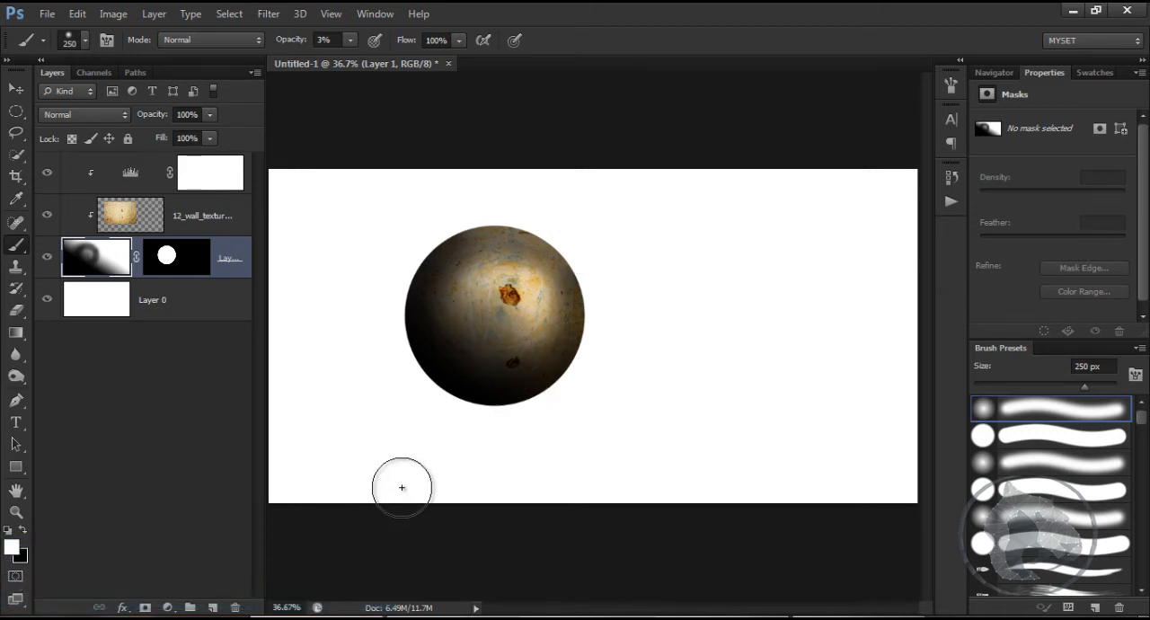
key("d")
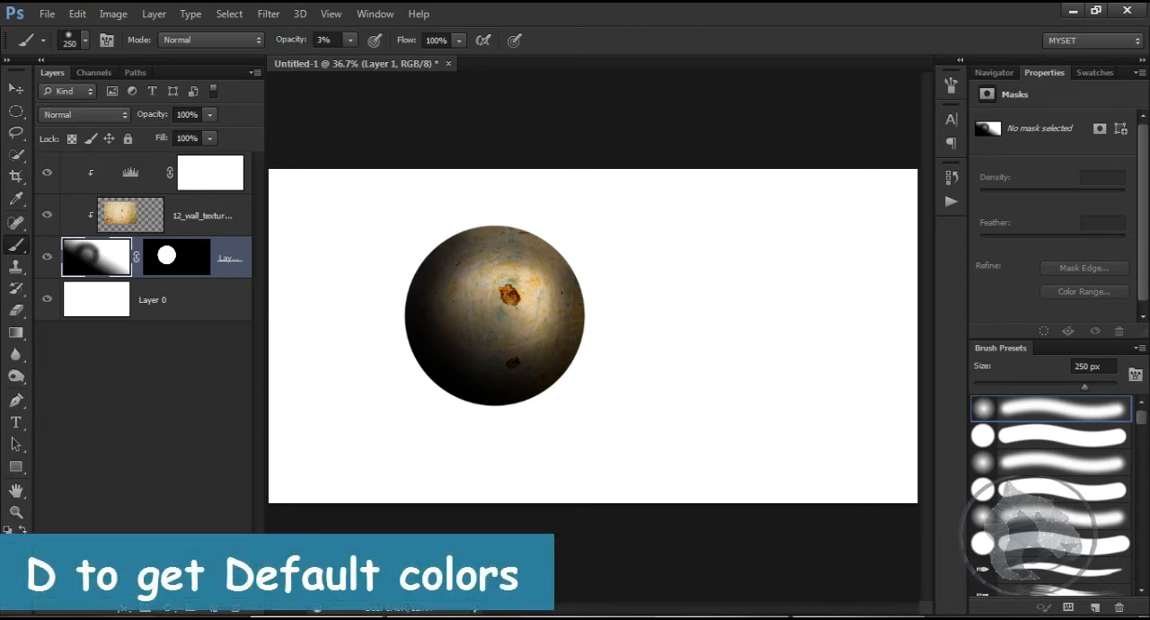
key("x")
key("x")
key("x")
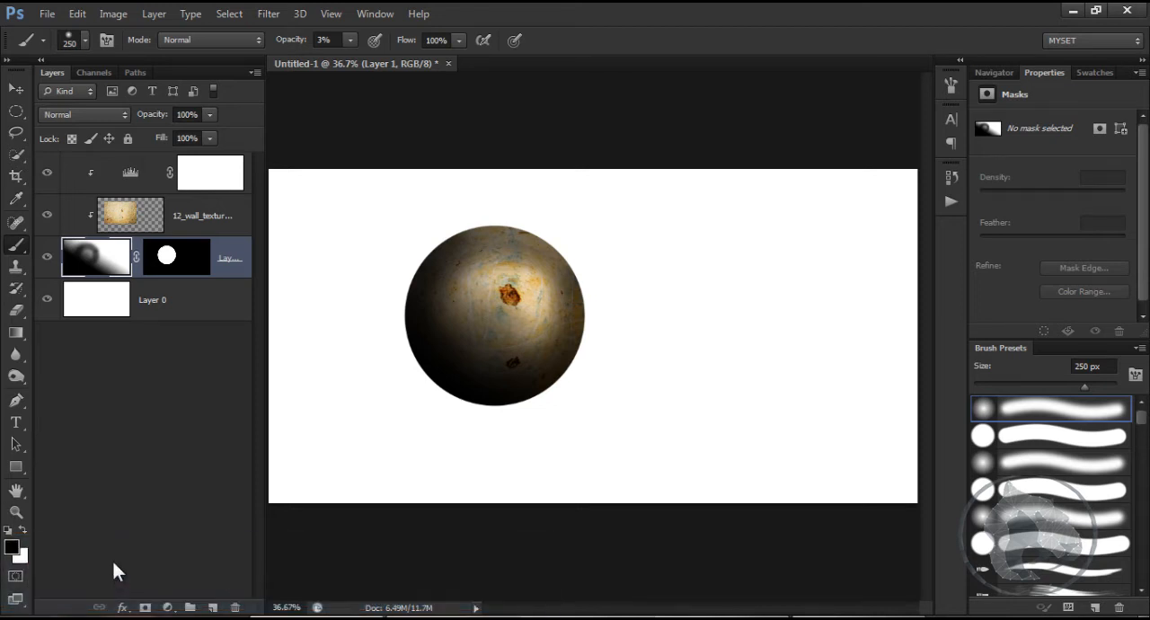
key("x")
mouse_move(449, 284)
left_mouse_down()
mouse_move(497, 338)
mouse_move(504, 266)
mouse_move(472, 323)
mouse_move(455, 302)
mouse_move(517, 312)
mouse_move(539, 349)
mouse_move(487, 264)
mouse_move(477, 300)
mouse_move(513, 270)
mouse_move(408, 252)
mouse_move(433, 262)
mouse_move(435, 282)
mouse_move(430, 255)
mouse_move(556, 283)
mouse_move(535, 254)
mouse_move(459, 224)
mouse_move(475, 251)
mouse_move(525, 278)
mouse_move(530, 324)
mouse_move(536, 293)
mouse_move(470, 331)
mouse_move(451, 258)
mouse_move(420, 276)
mouse_move(483, 241)
mouse_move(553, 276)
mouse_move(465, 296)
mouse_move(468, 320)
mouse_move(485, 300)
mouse_move(491, 321)
mouse_move(499, 309)
mouse_move(531, 325)
mouse_move(522, 285)
left_mouse_up()
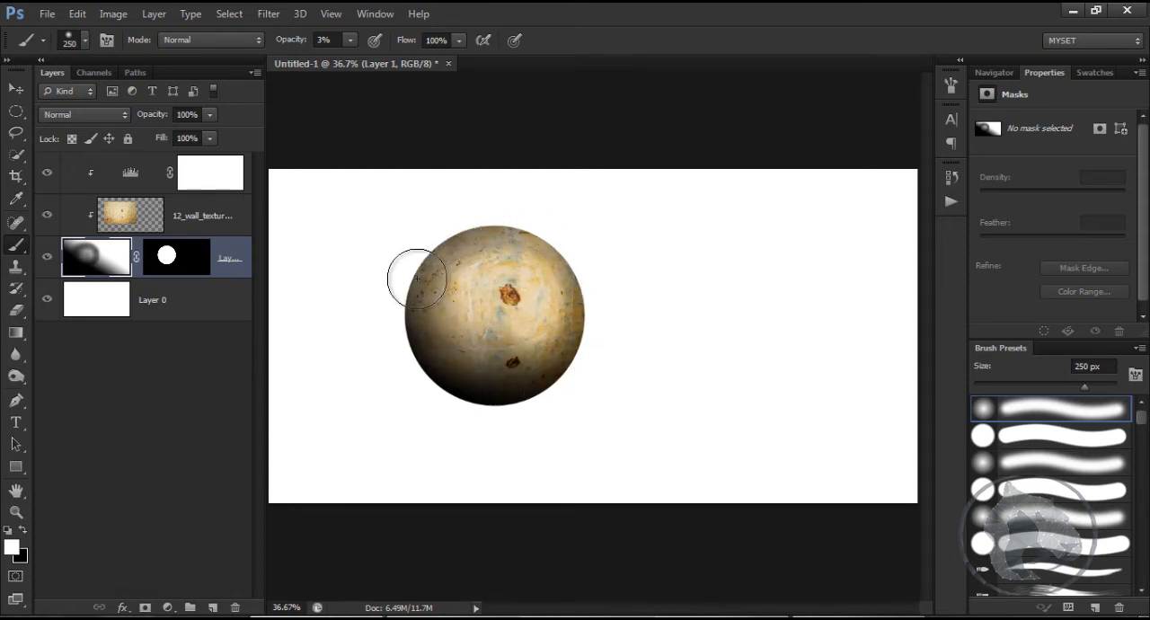
Step: Open the wall texture layer's blending options and move the dialog clear of the sphere
right_click(210, 215)
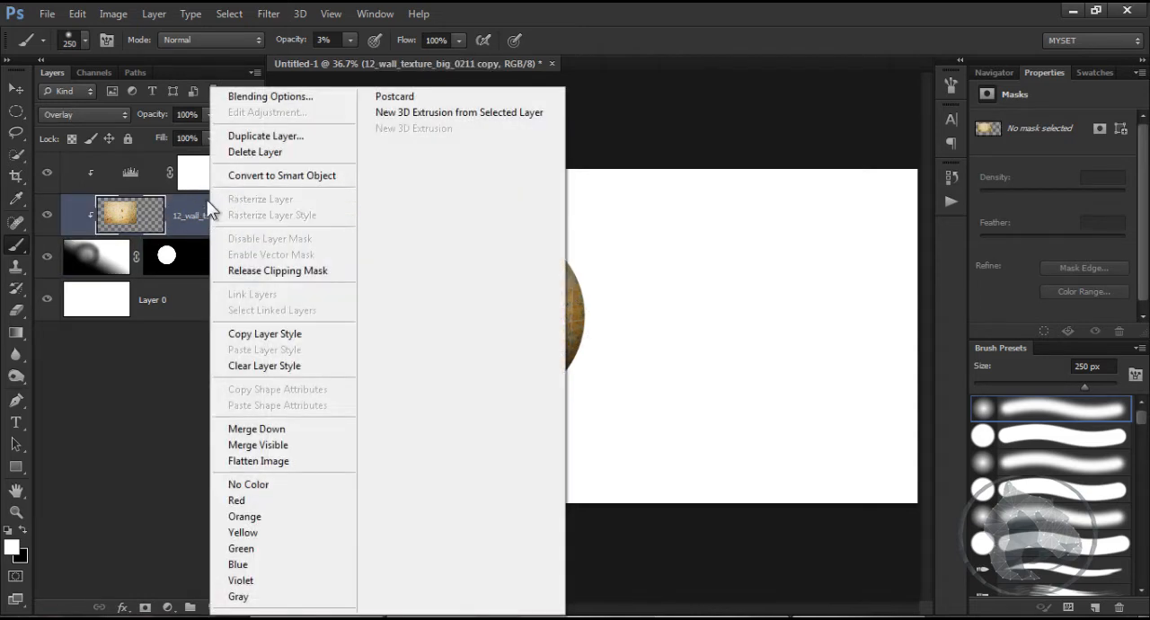
left_click(256, 97)
left_click_drag(413, 88, 713, 59)
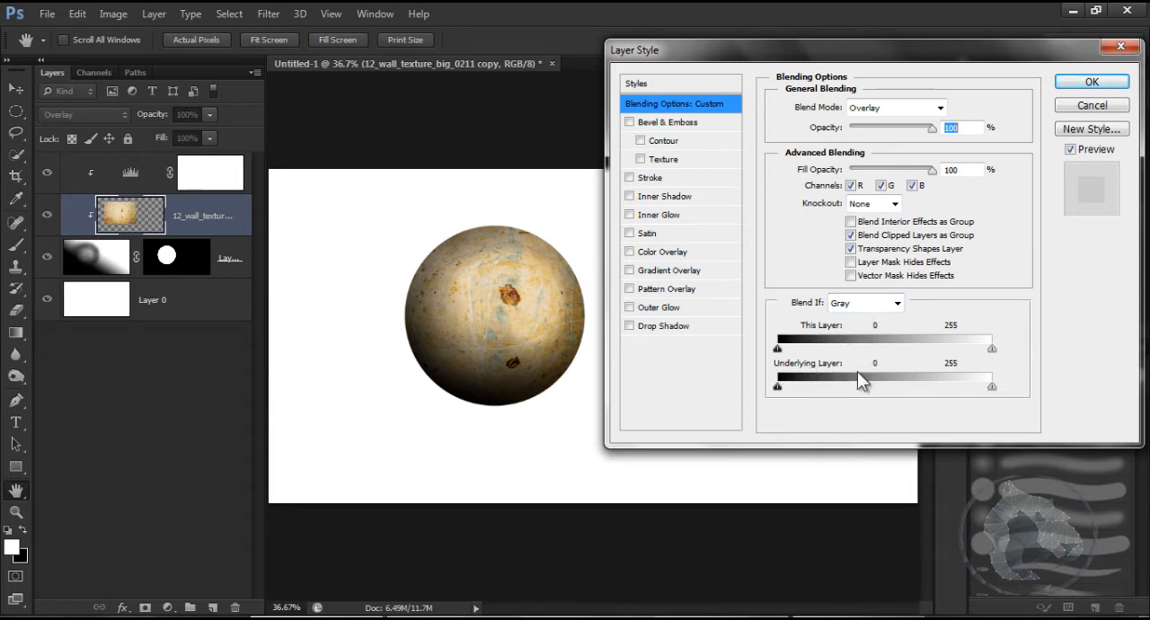
Step: Try shifting the unsplit white and black limits of the texture's This Layer range in Blend If
mouse_move(992, 349)
left_mouse_down()
mouse_move(944, 350)
mouse_move(1004, 367)
left_mouse_up()
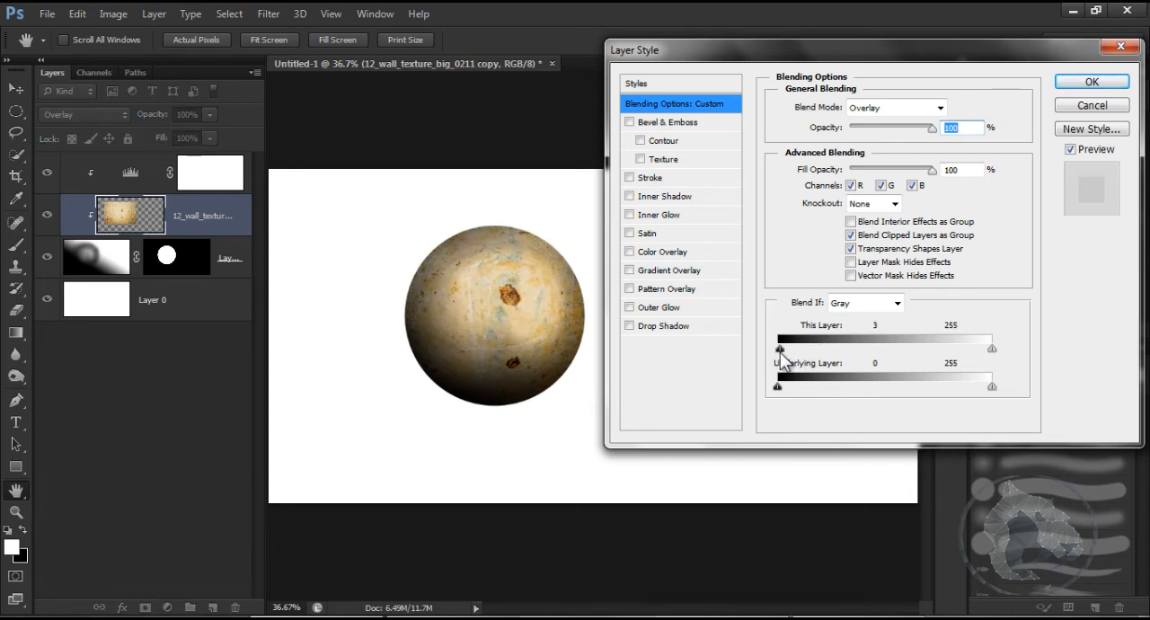
left_click_drag(779, 352, 885, 363)
left_click_drag(806, 364, 765, 354)
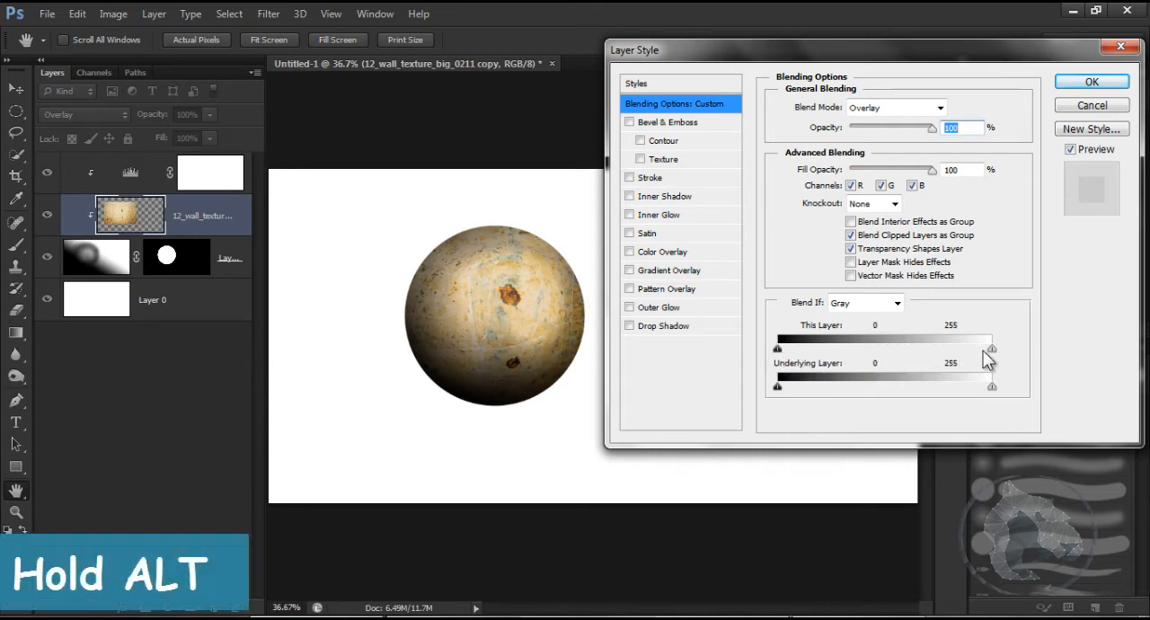
Step: Split the white limit of the texture's This Layer Blend If range to 211 / 248 and apply the blending options
left_click_drag(992, 351, 923, 356)
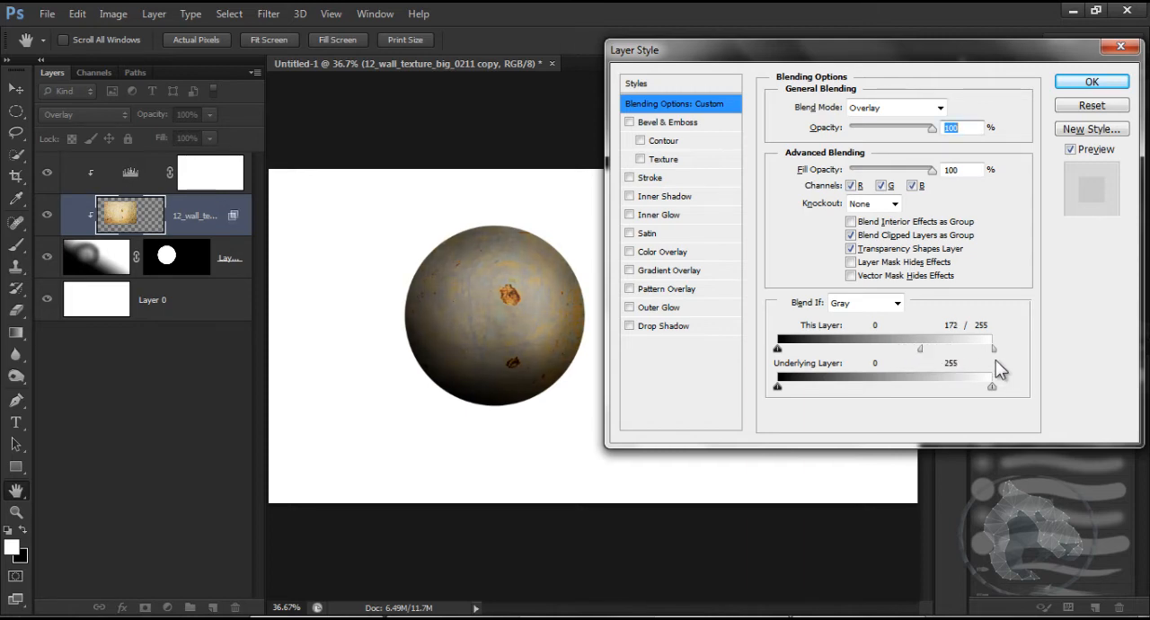
left_click_drag(996, 357, 956, 362)
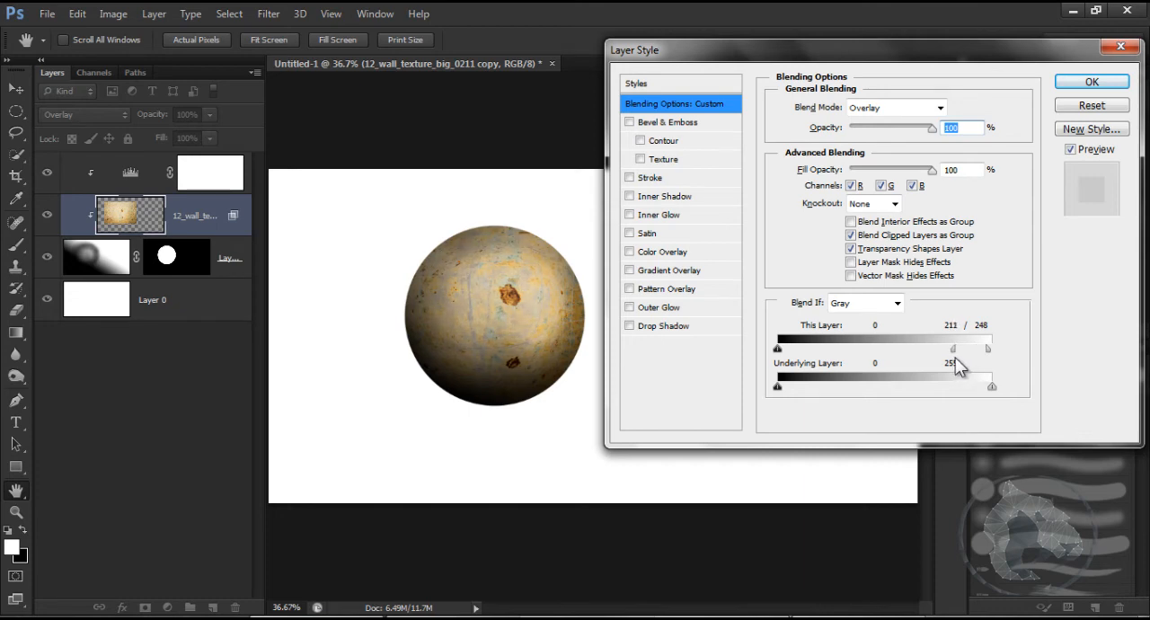
left_click(1092, 82)
key("b")
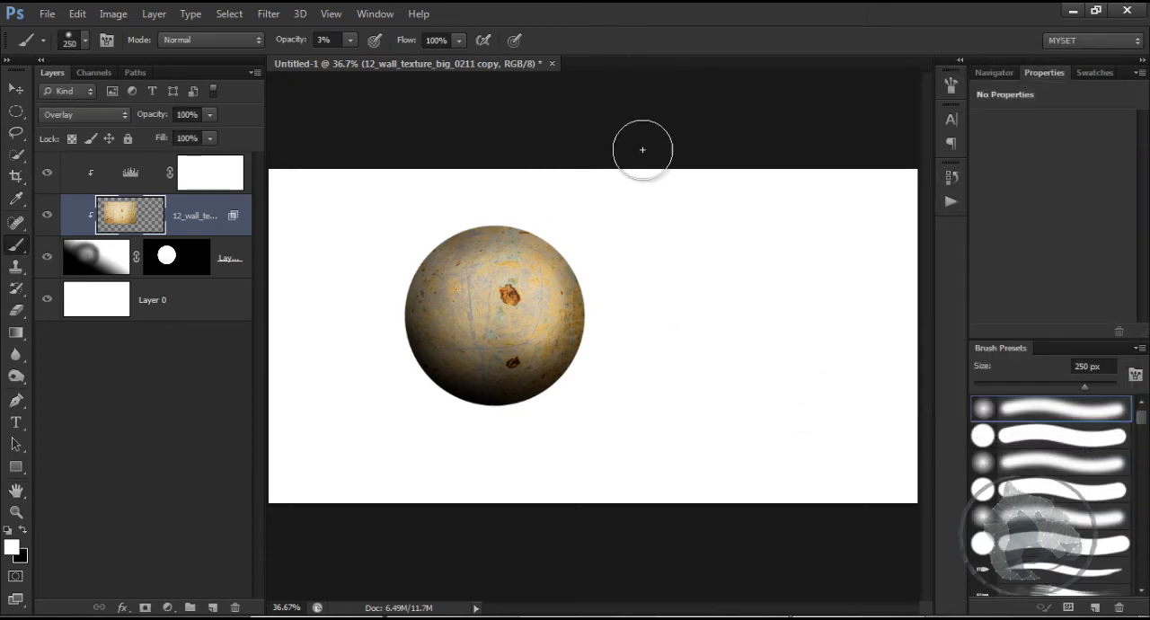
Step: Switch to Windows Explorer and open the Dirt folder inside the Textures library
left_click(575, 618)
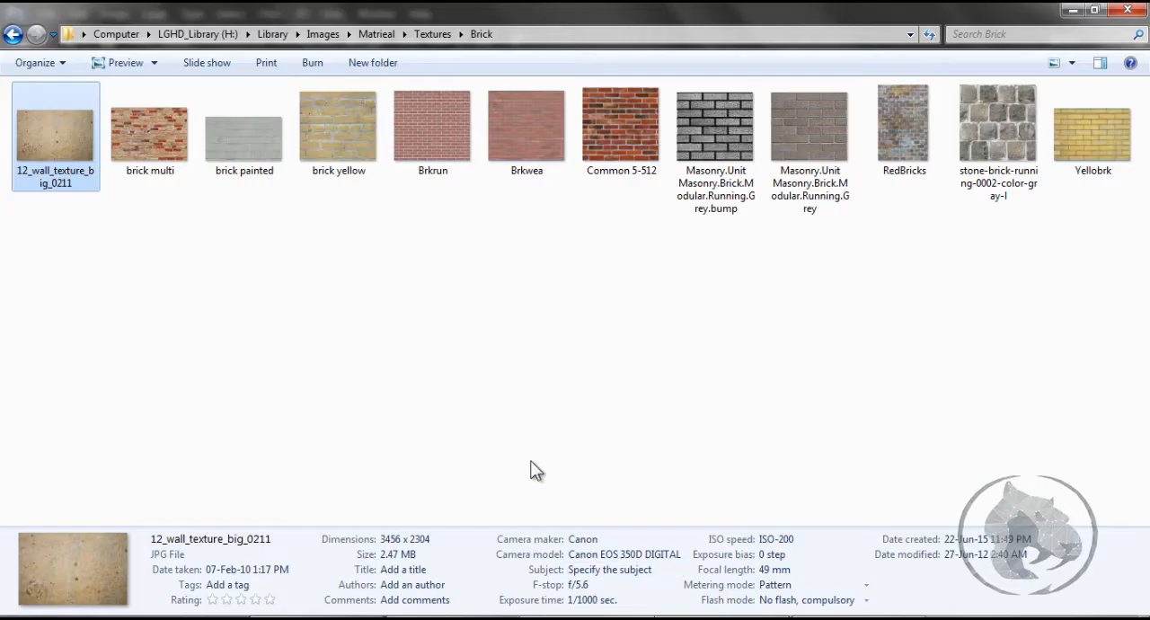
left_click(13, 34)
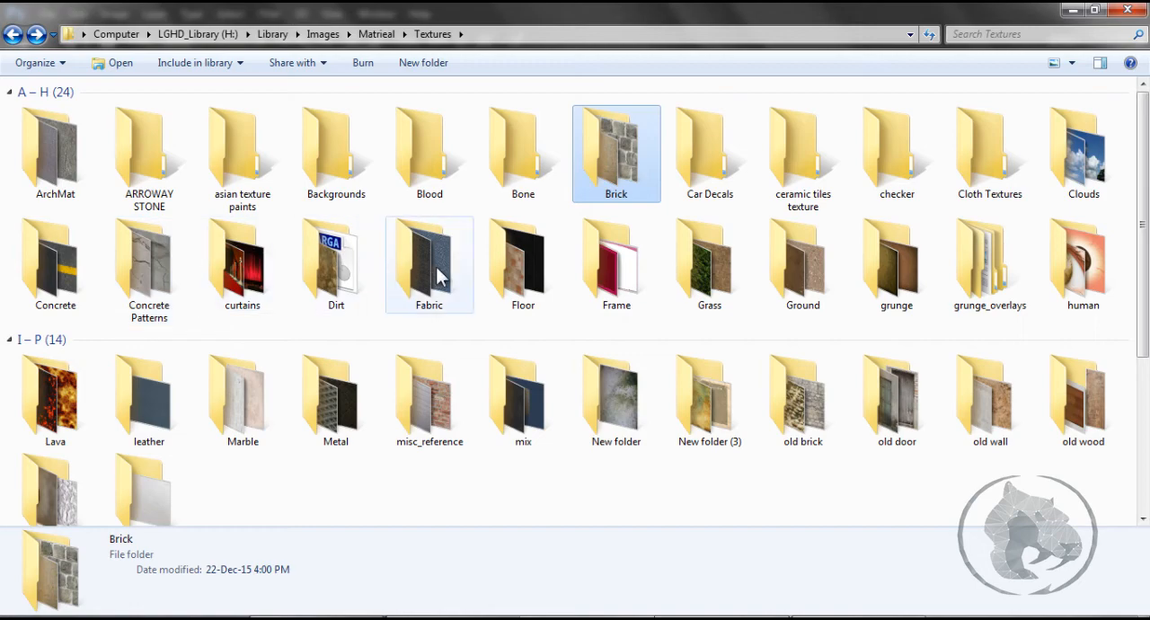
double_click(322, 270)
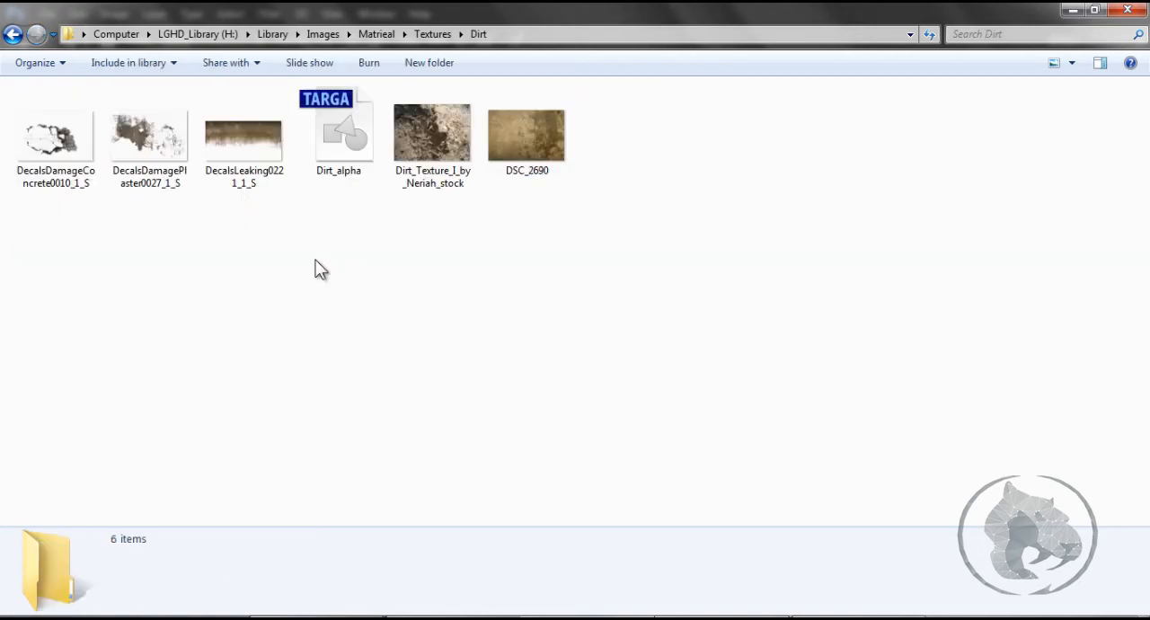
Step: Place the DecalsDamageConcrete0010_1_S image into the Photoshop document above the wall texture layer
left_click(54, 134)
mouse_move(41, 175)
left_mouse_down()
mouse_move(27, 185)
mouse_move(63, 148)
mouse_move(61, 184)
left_mouse_up()
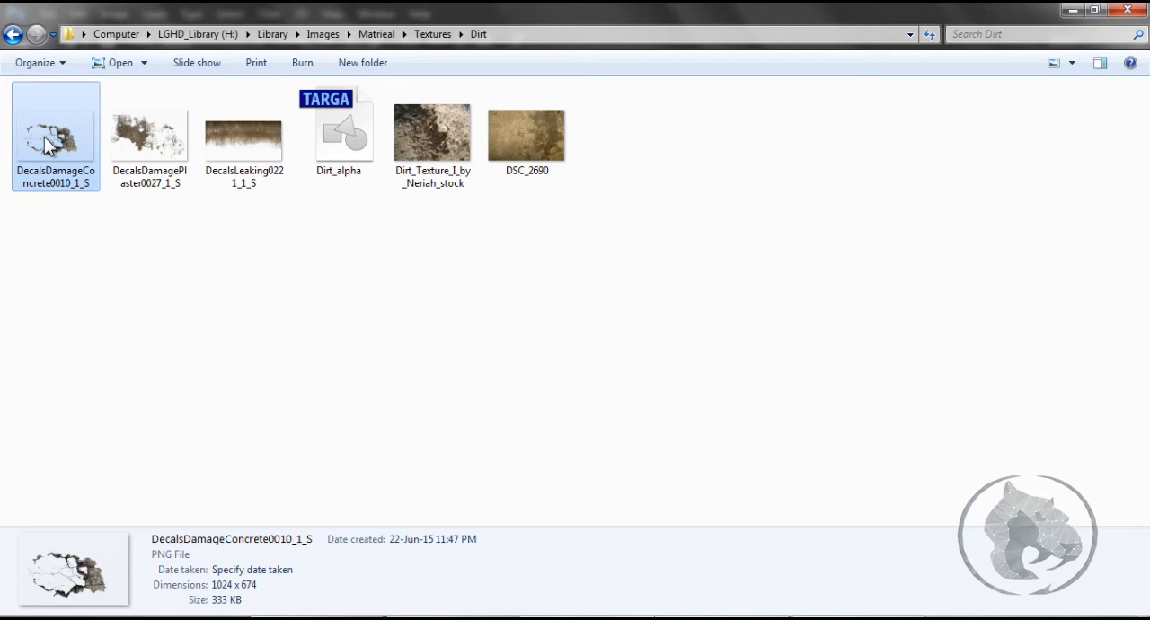
mouse_move(44, 136)
left_mouse_down()
mouse_move(44, 218)
mouse_move(228, 319)
mouse_move(471, 407)
mouse_move(538, 506)
mouse_move(333, 576)
mouse_move(339, 618)
mouse_move(455, 402)
left_mouse_up()
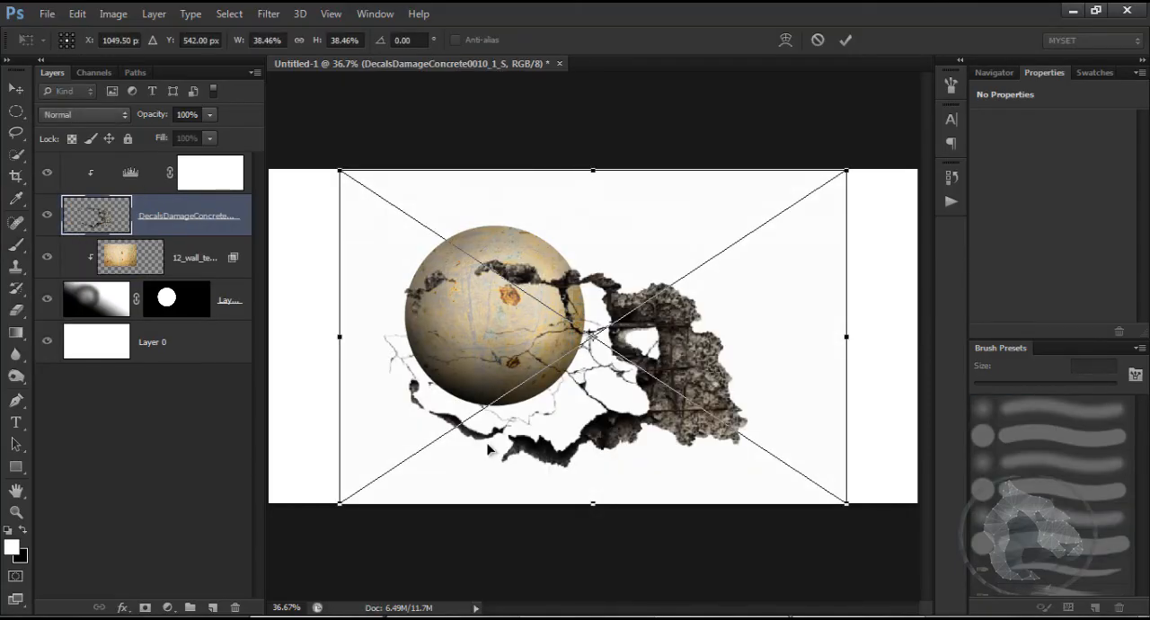
key("Return")
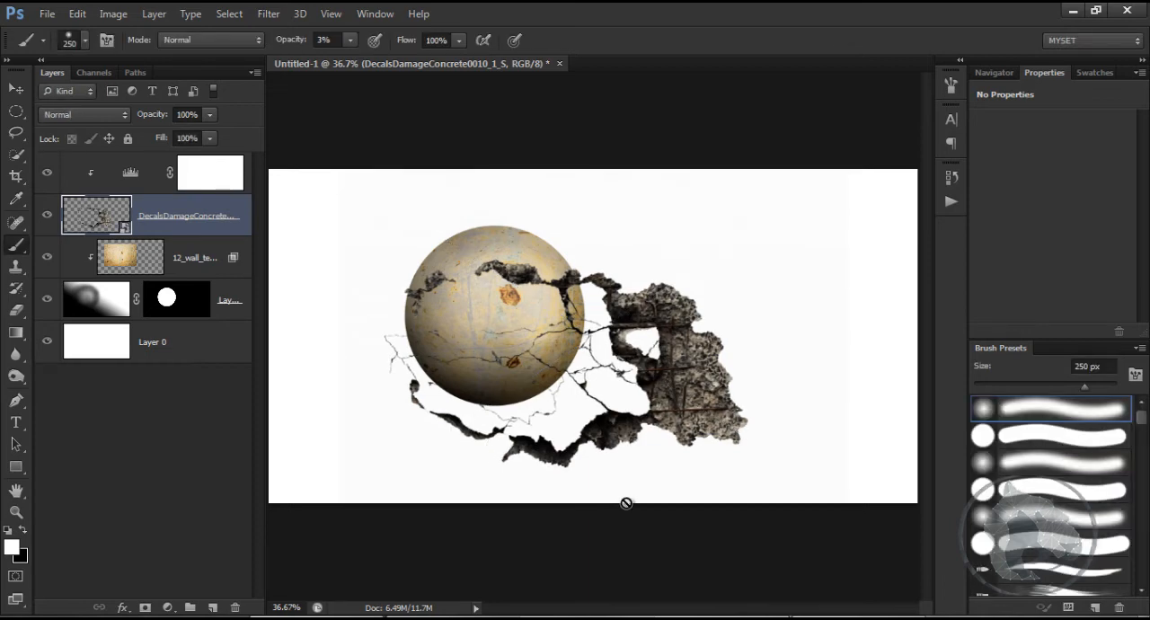
Step: Rasterize the placed concrete damage layer
right_click(199, 221)
left_click(241, 237)
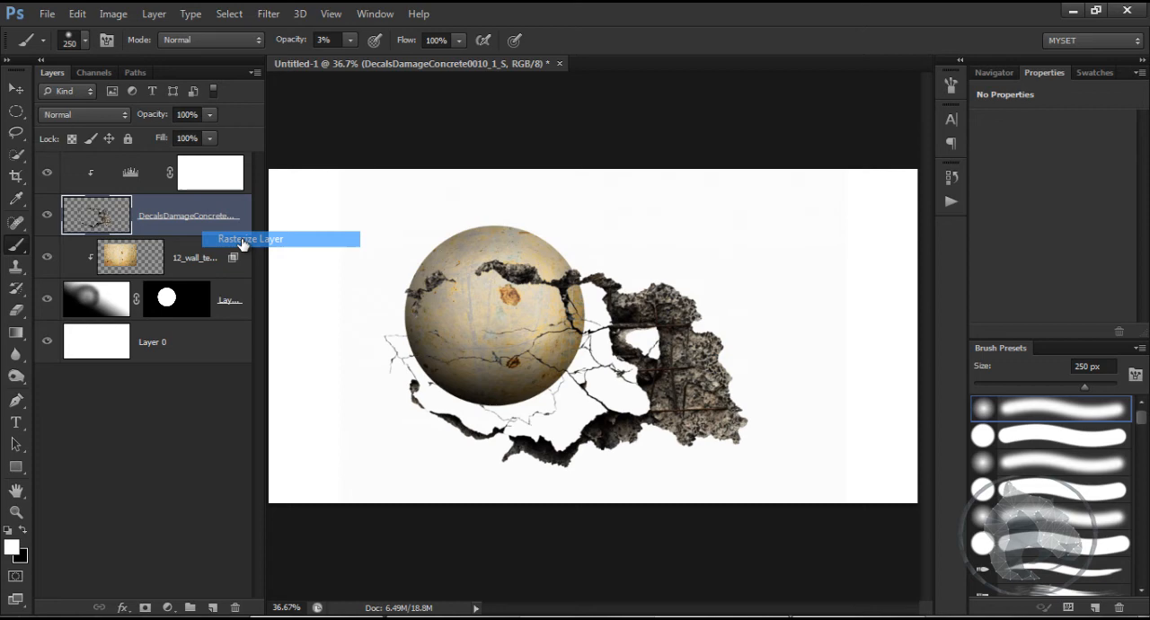
right_click(178, 219)
key("Escape")
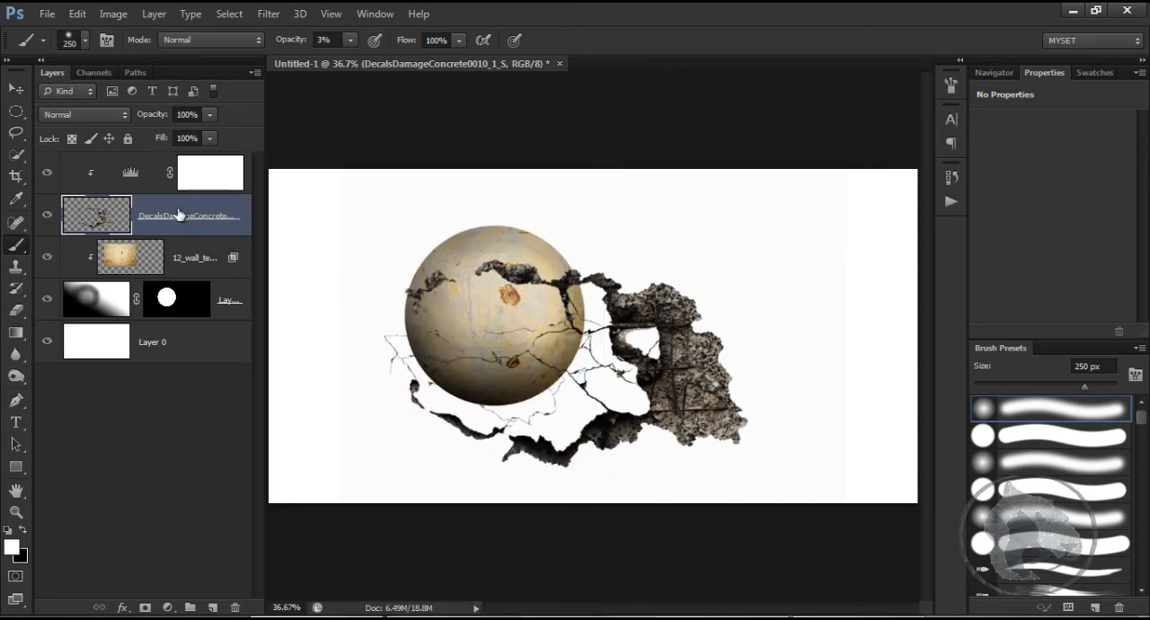
Step: Scale the concrete damage layer to about 65% and position it over the sphere at about X 784.50, Y 418.00 px
key("ctrl+t")
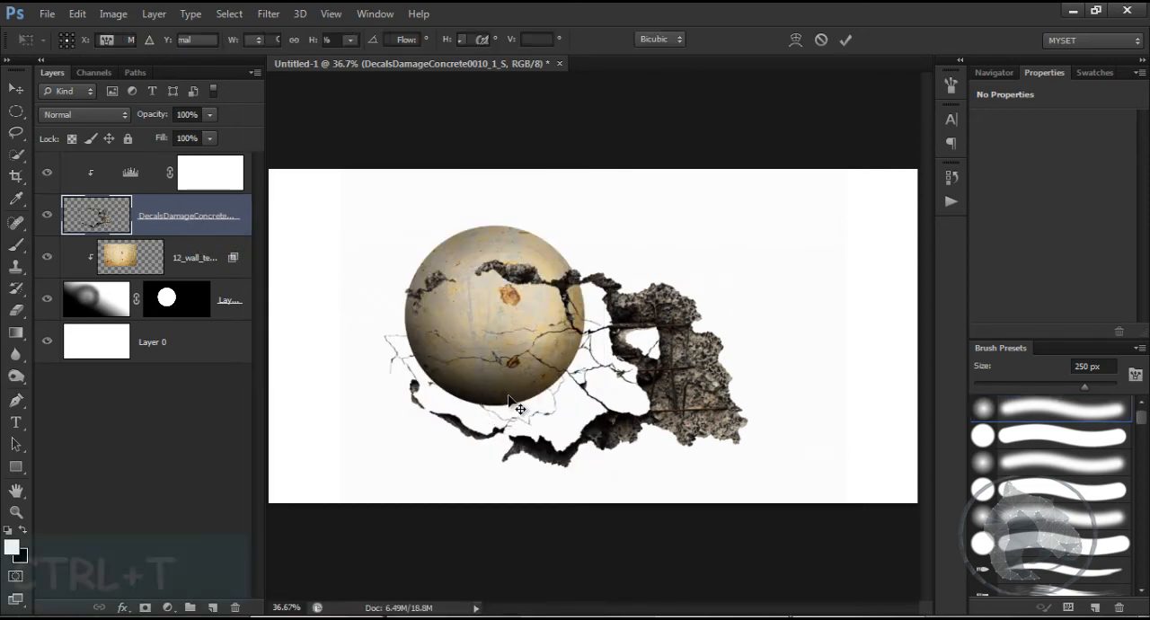
left_click_drag(849, 508, 637, 427)
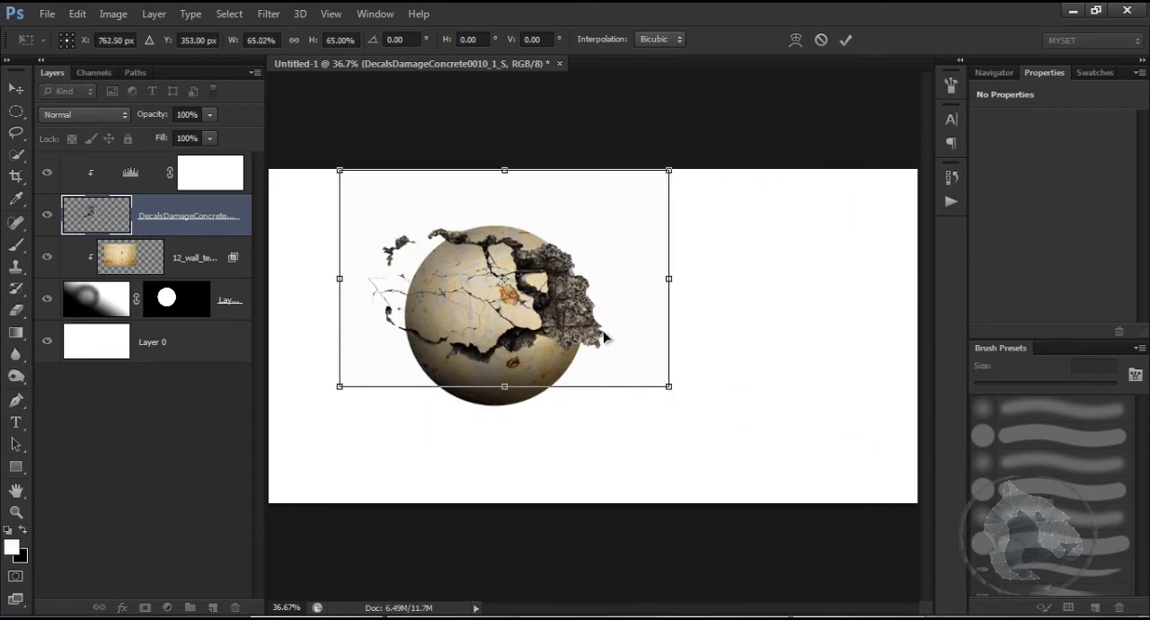
left_click_drag(602, 334, 607, 353)
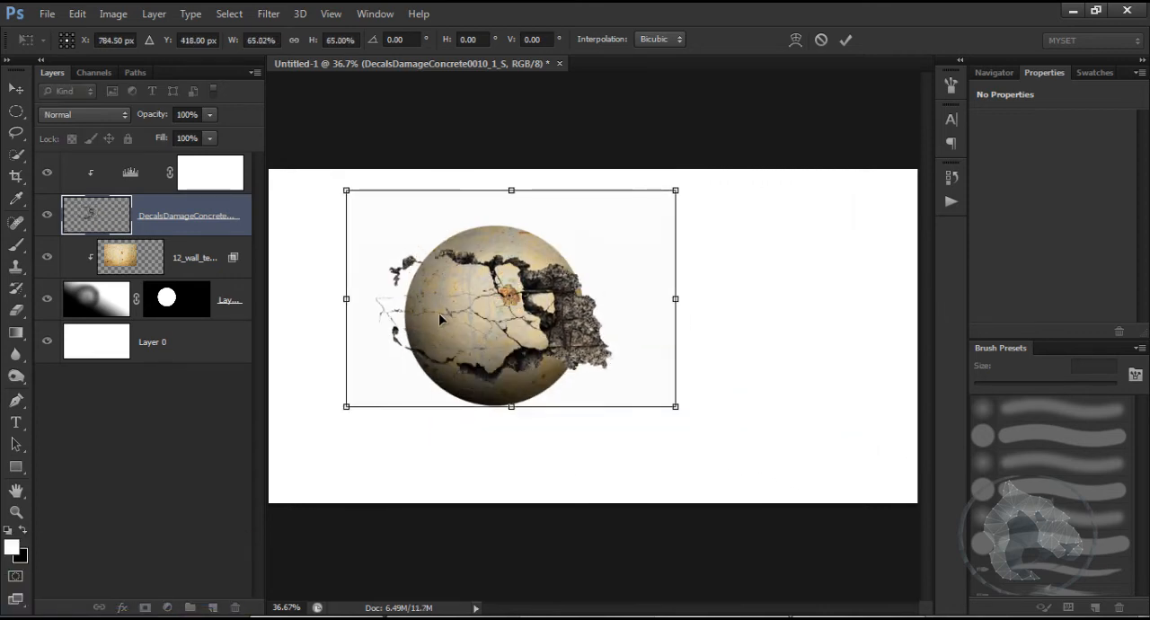
key("Return")
key("b")
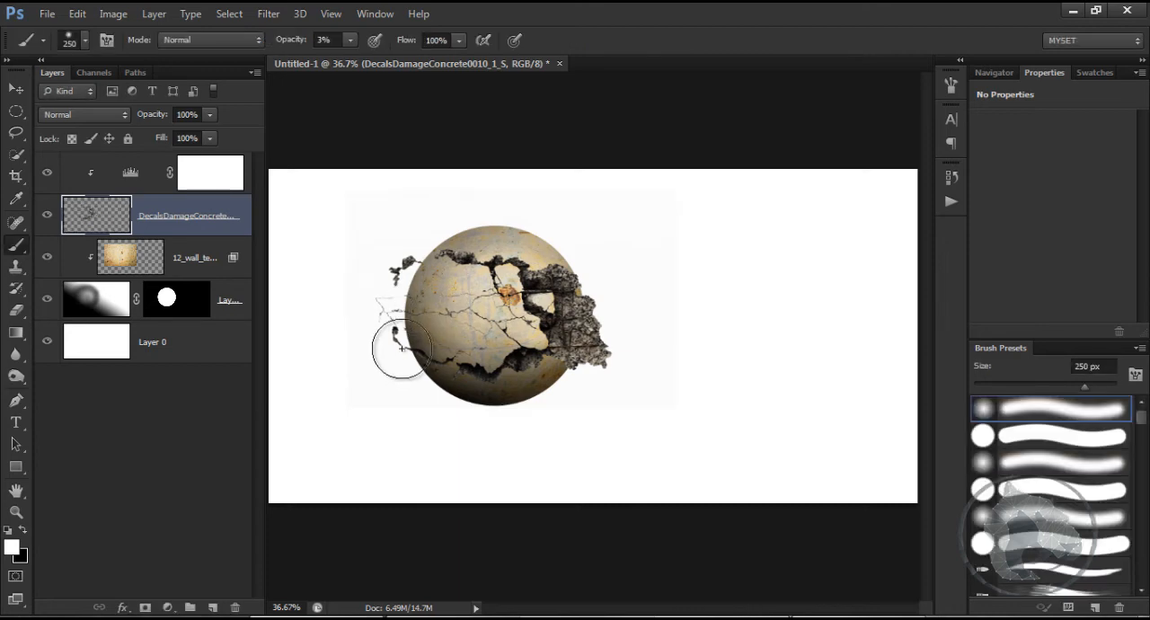
Step: Warp the concrete damage layer, pulling its lower-right and lower-left corners upward to follow the sphere's curve
key("ctrl+t")
right_click(563, 353)
left_click(600, 196)
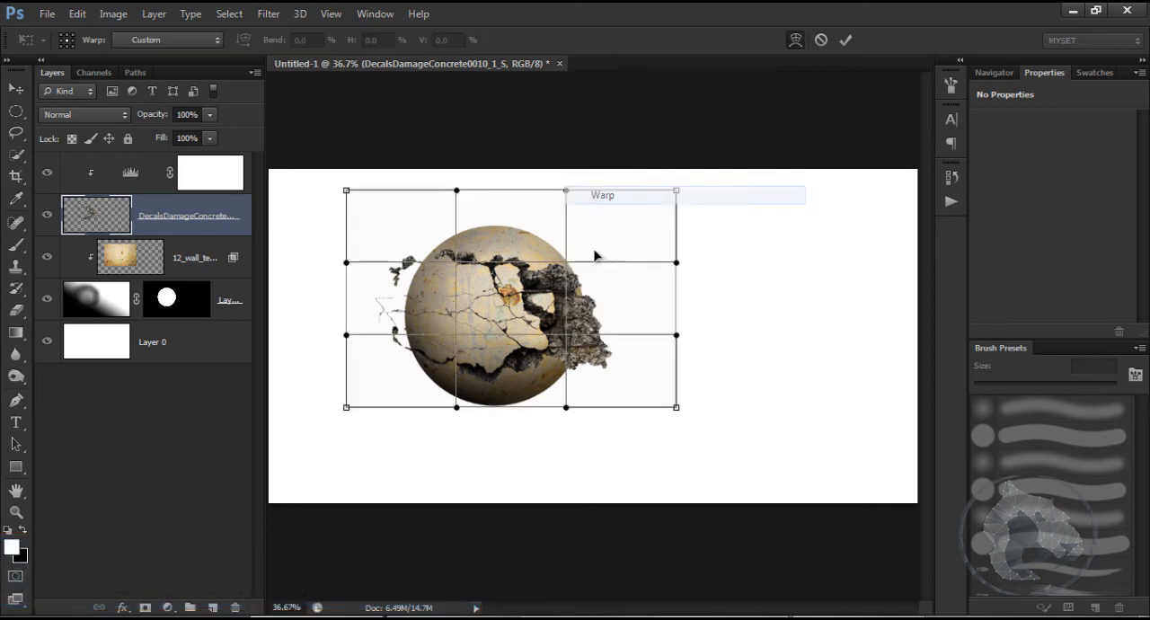
mouse_move(612, 356)
left_mouse_down()
mouse_move(618, 331)
mouse_move(610, 348)
left_mouse_up()
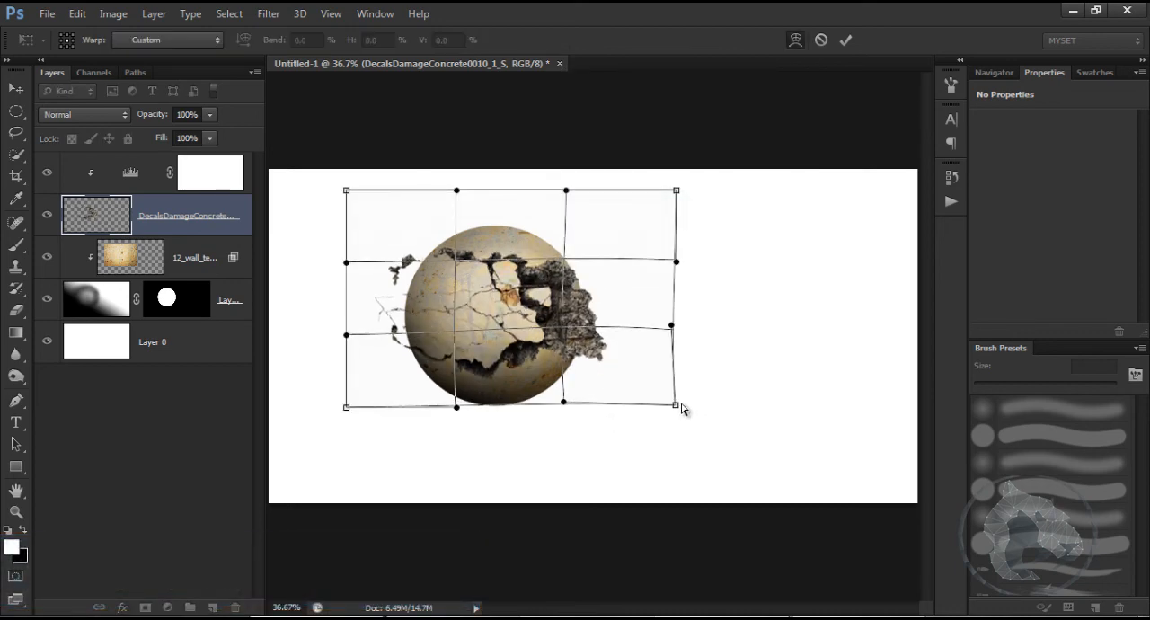
left_click_drag(681, 409, 667, 347)
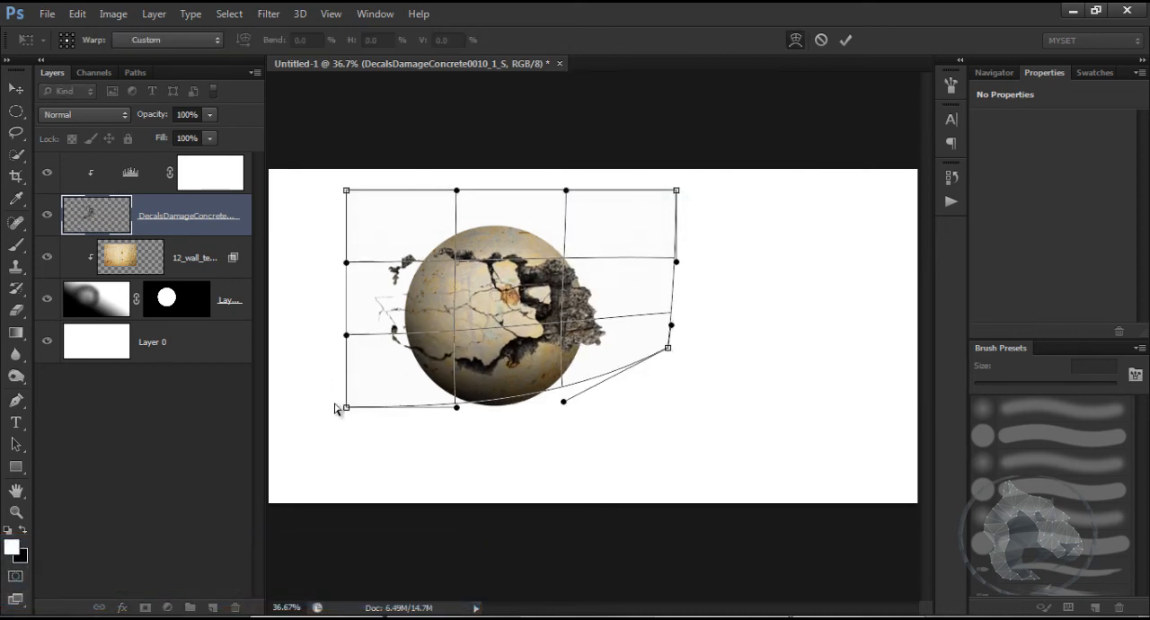
left_click_drag(344, 407, 343, 379)
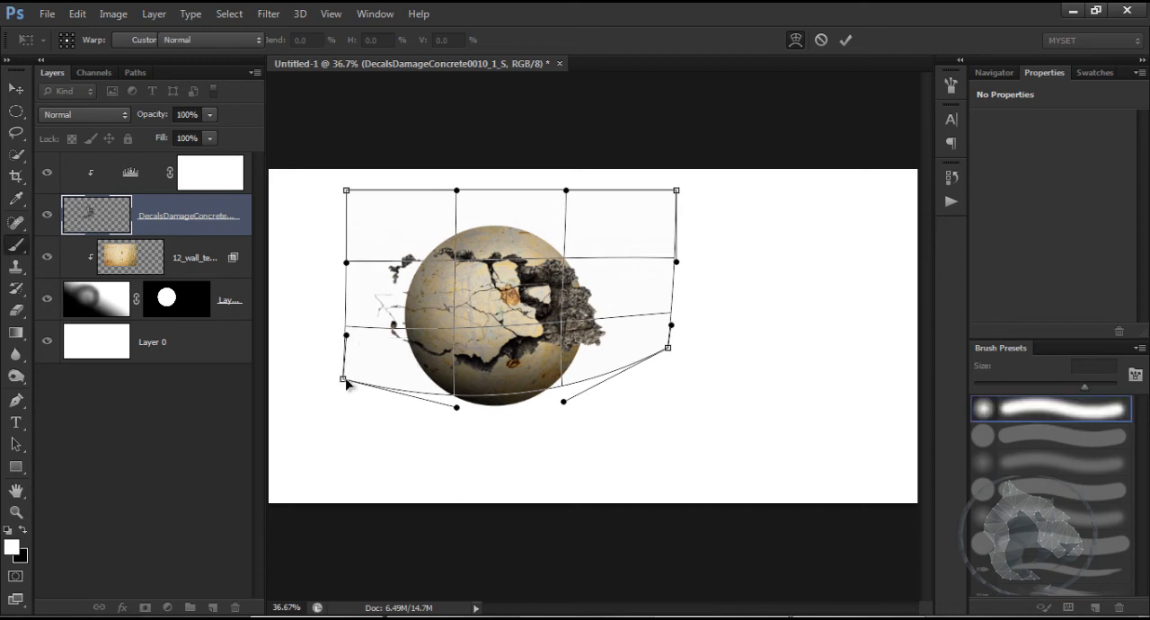
key("Return")
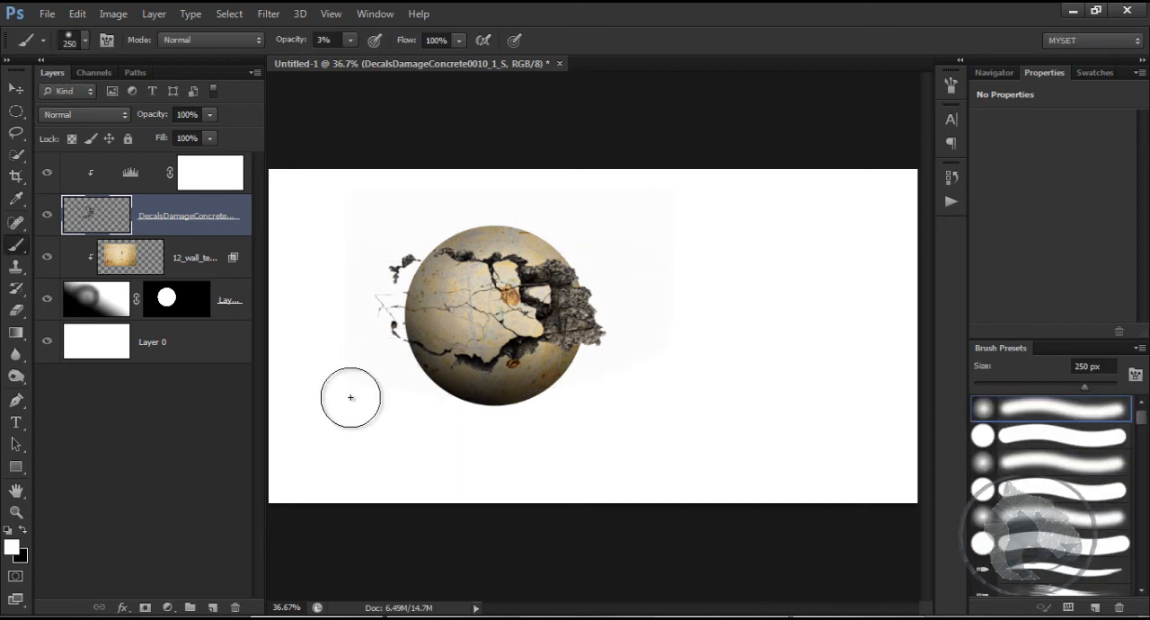
Step: Load the concrete damage layer's pixels as a selection and place Puppet Warp pins on its right, upper, bottom, lower-left and upper-left fragments
left_click(94, 223, "ctrl")
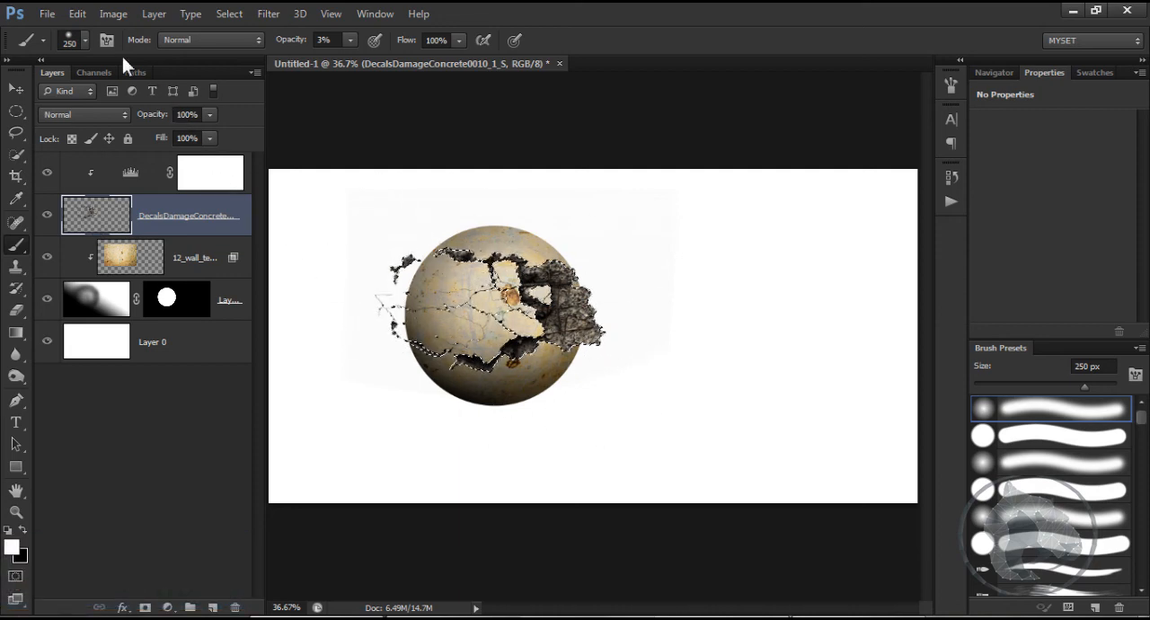
left_click(77, 13)
mouse_move(141, 334)
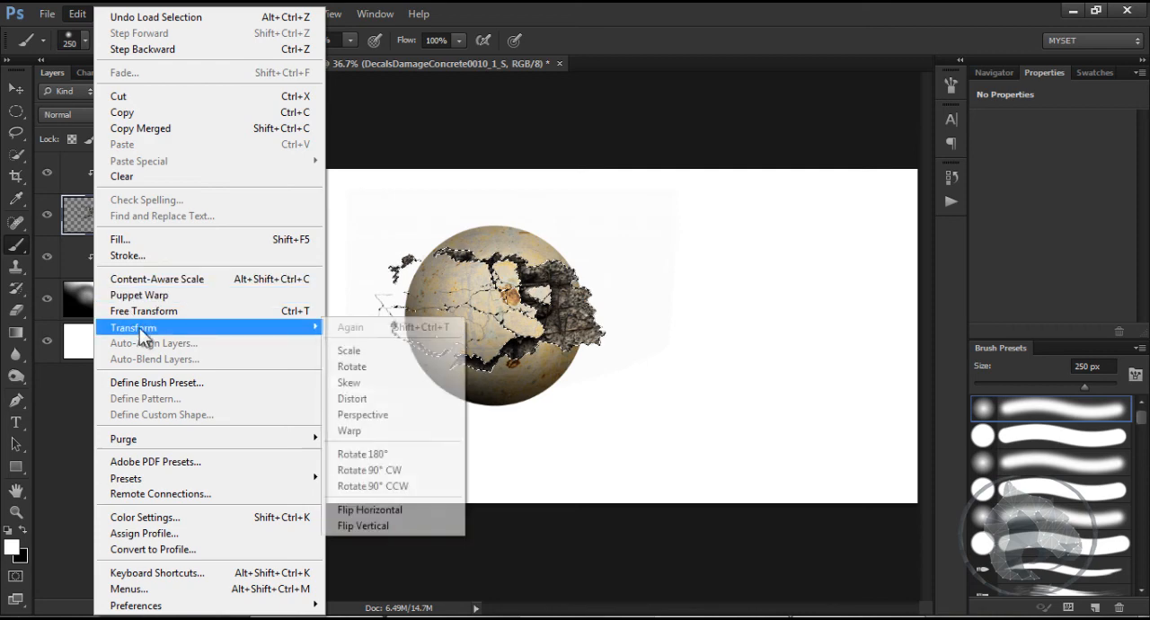
left_click(139, 296)
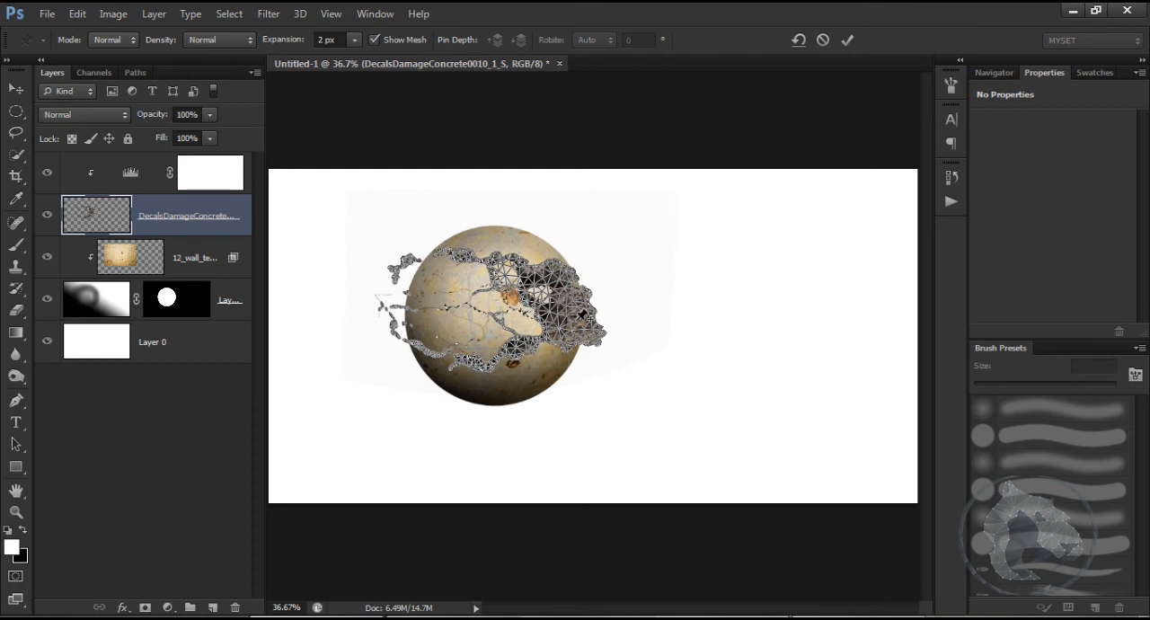
left_click(576, 310)
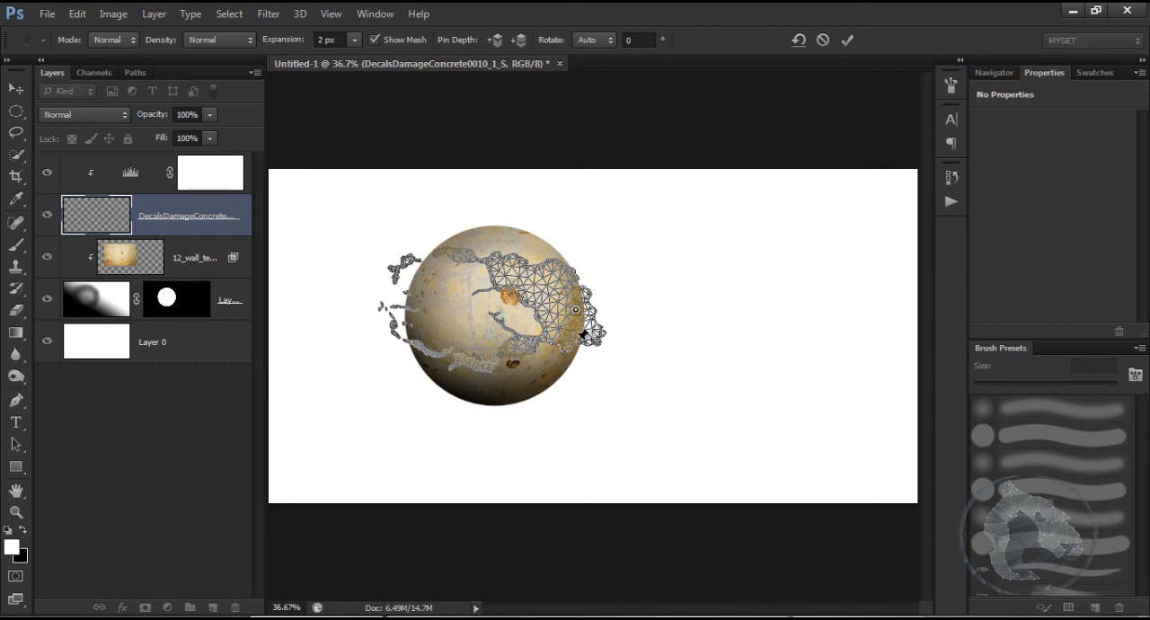
left_click(526, 271)
left_click(470, 362)
left_click(420, 341)
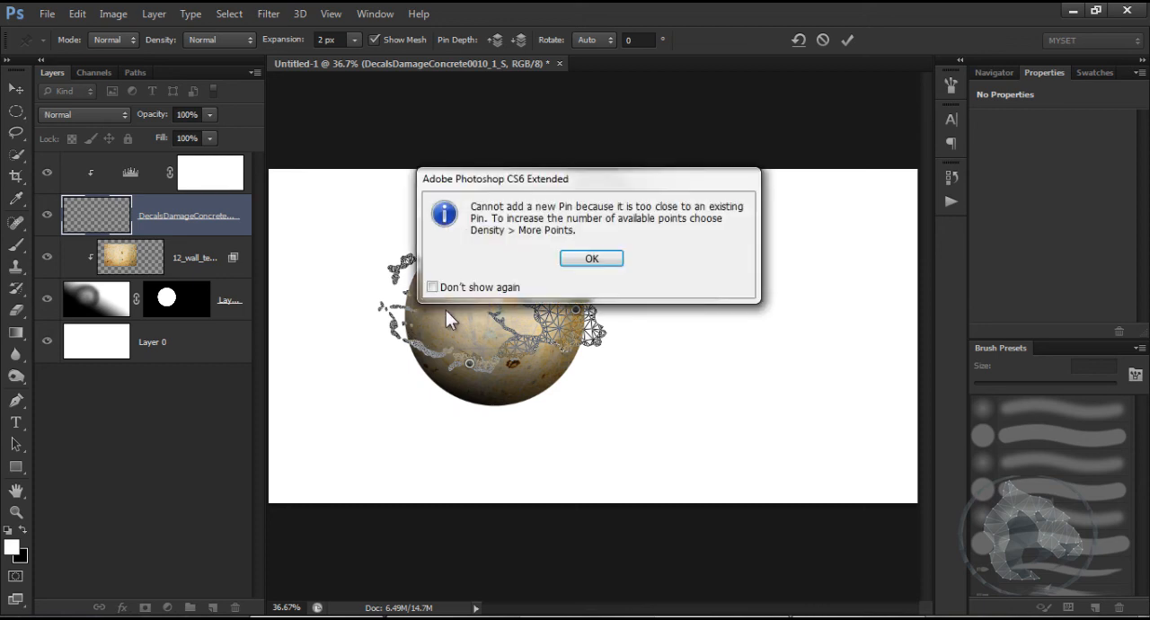
left_click(590, 259)
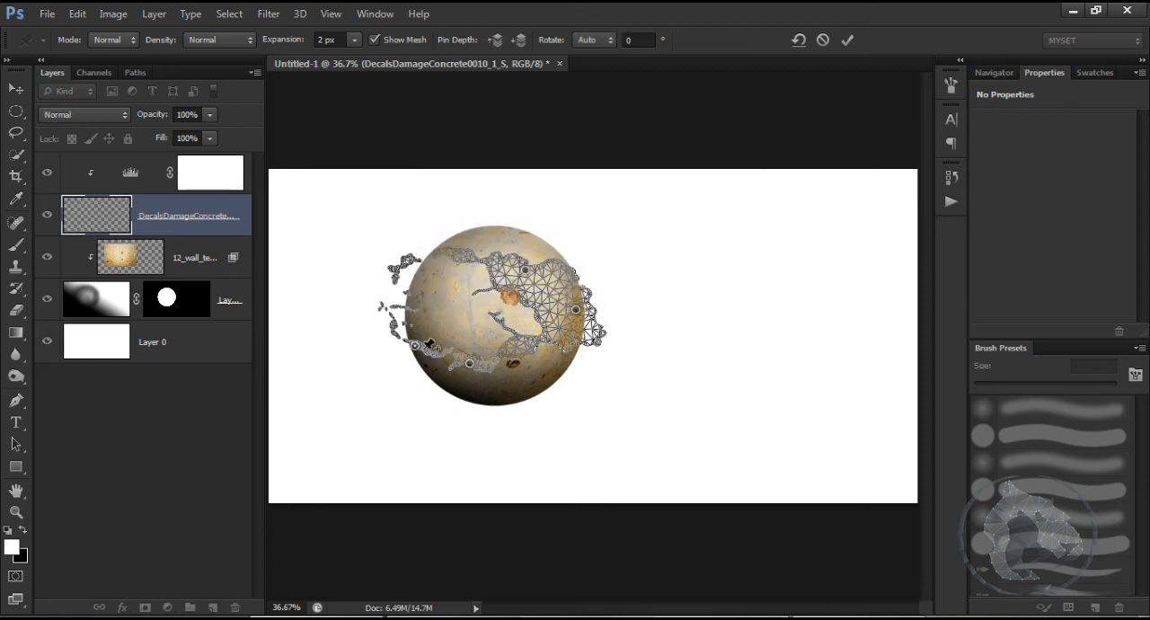
left_click(404, 263)
Step: Reshape the cracks with the Puppet Warp pins, moving the bottom edge slightly down and the upper-left fragment inward to follow the sphere, and apply the warp
left_click_drag(585, 307, 585, 299)
left_click_drag(470, 364, 468, 372)
left_click_drag(414, 346, 417, 353)
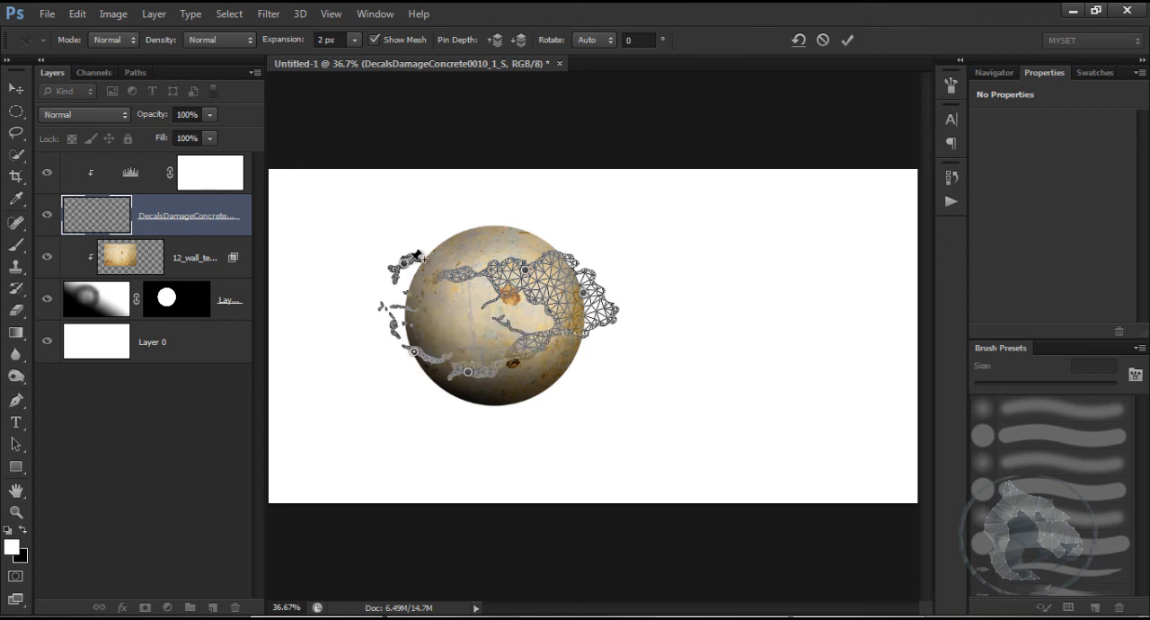
left_click_drag(415, 256, 426, 256)
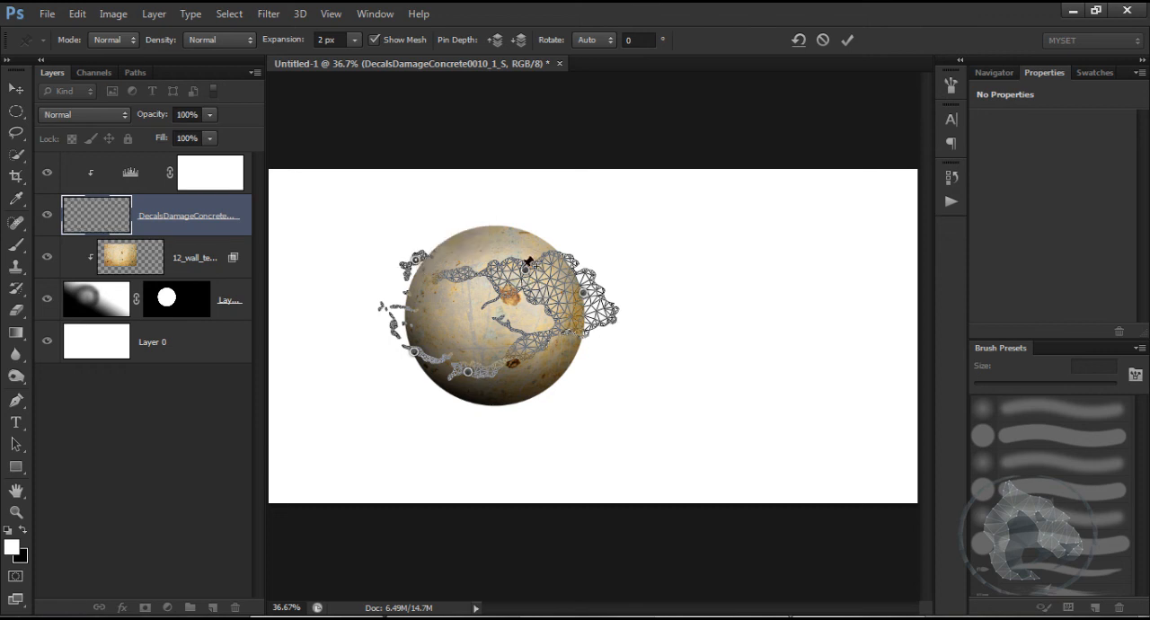
left_click_drag(525, 269, 533, 273)
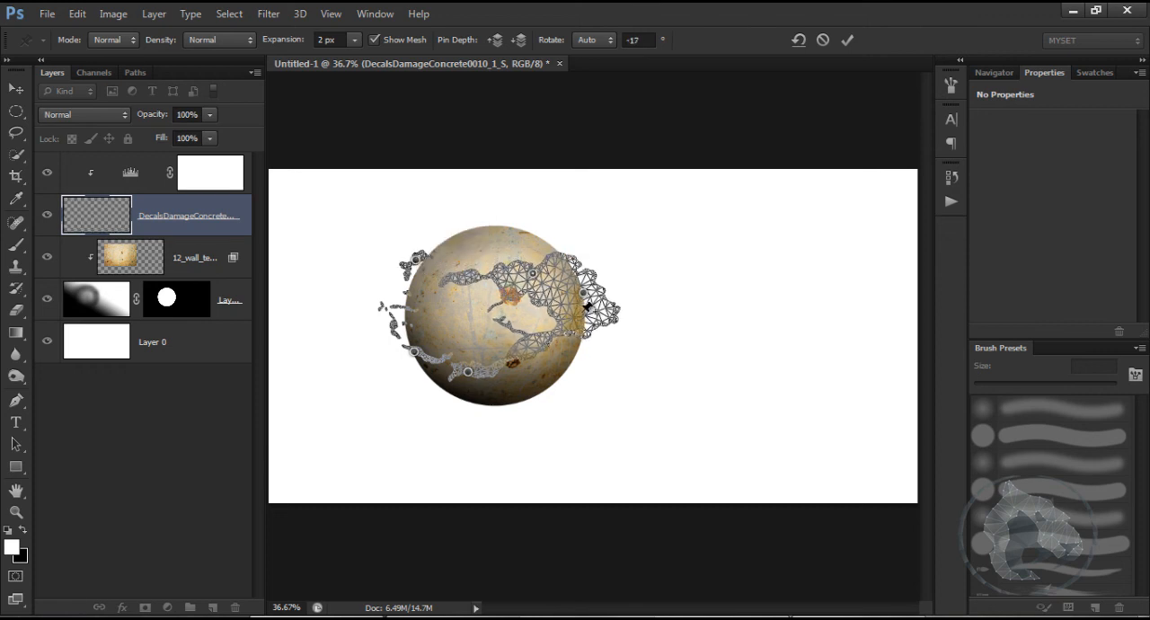
left_click_drag(584, 298, 596, 351)
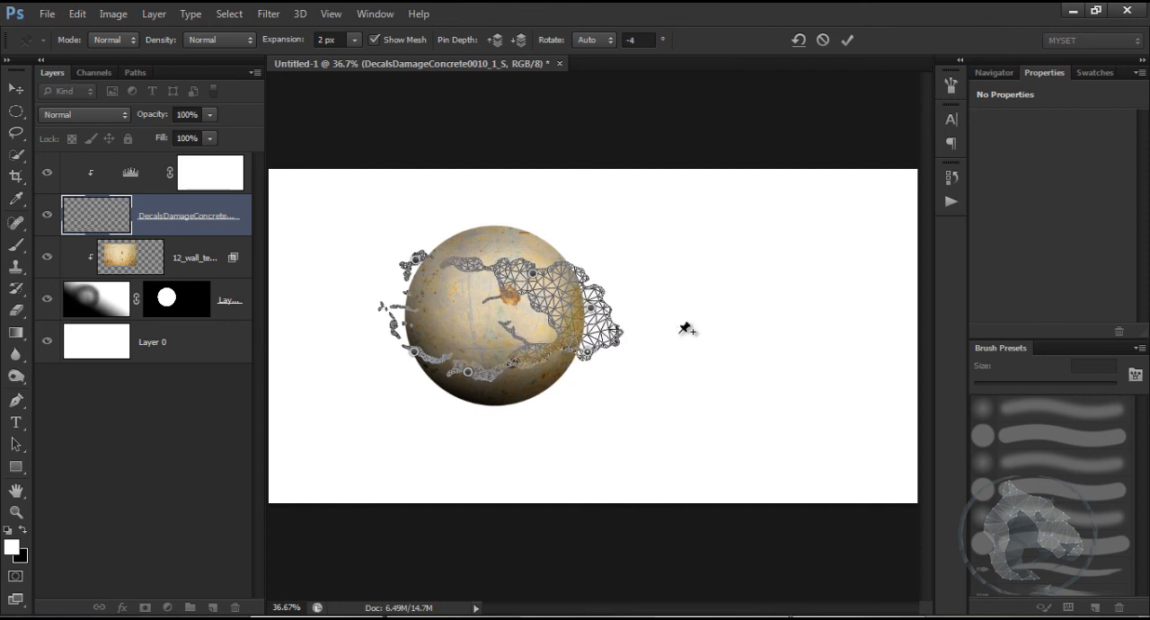
key("Return")
Step: Clip the concrete damage layer to the sphere with a clipping mask and clear the selection
key("b")
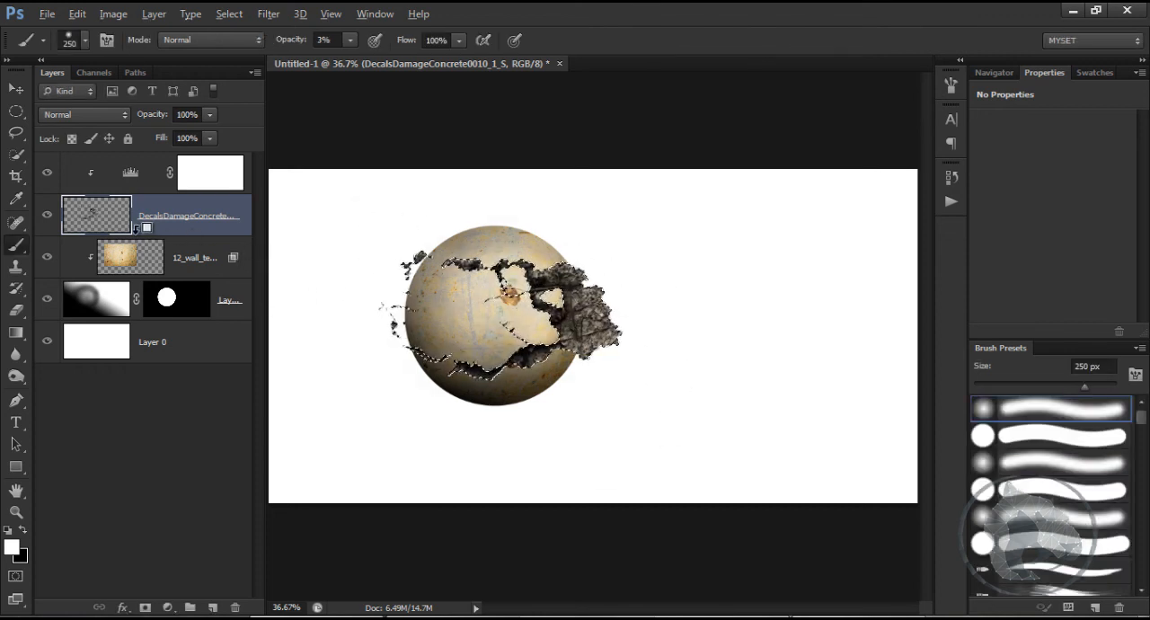
left_click(135, 229, "alt")
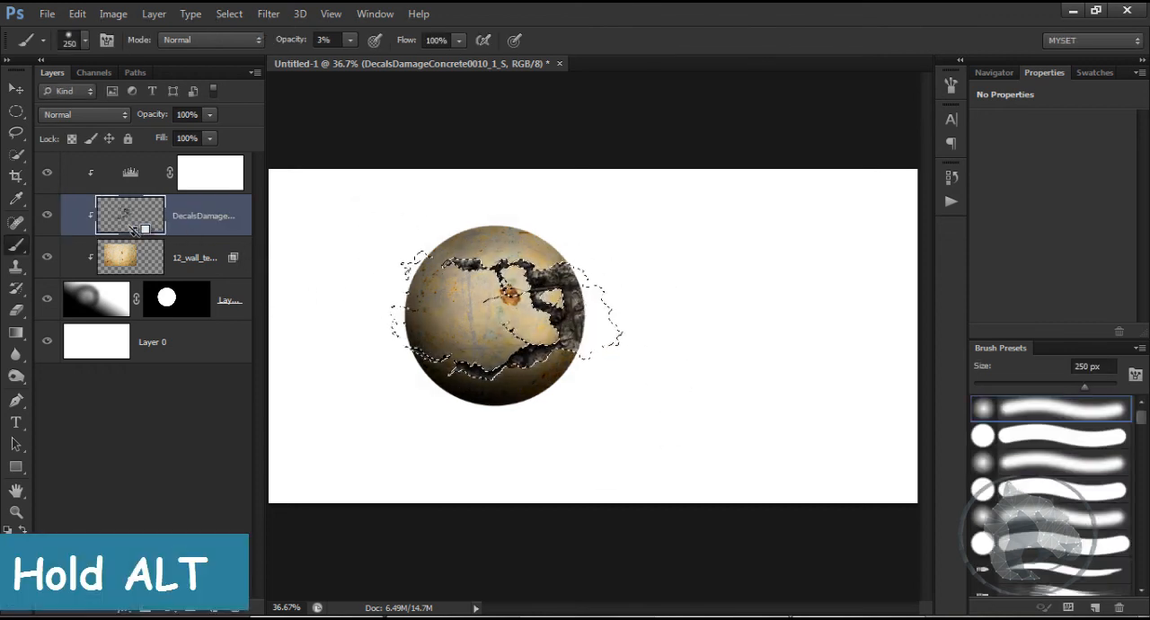
key("ctrl+d")
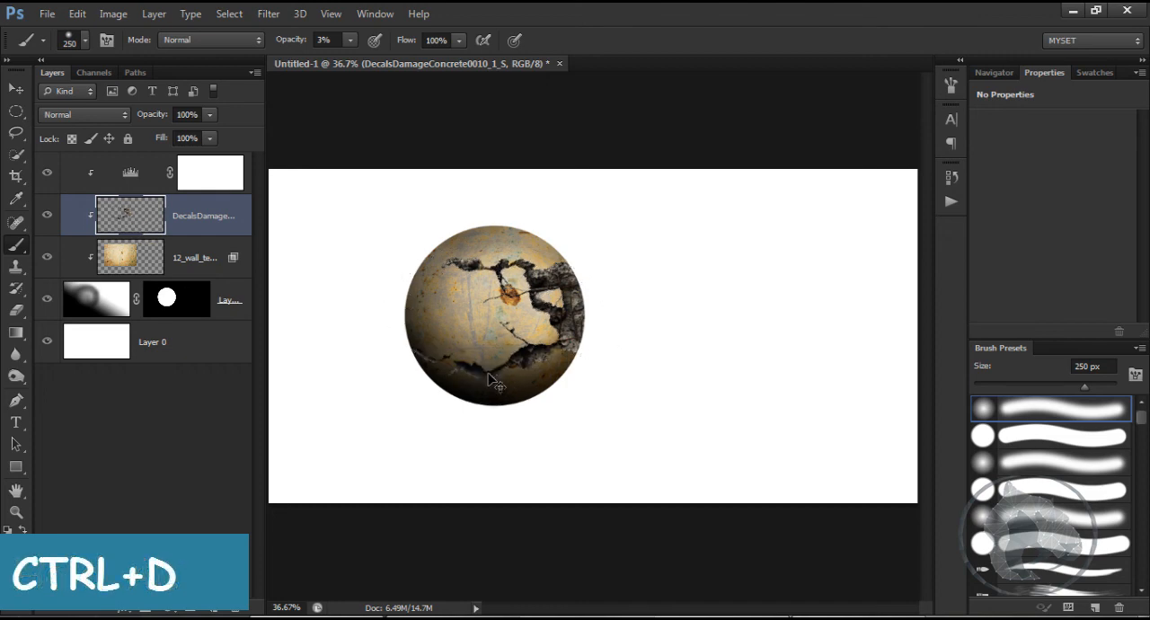